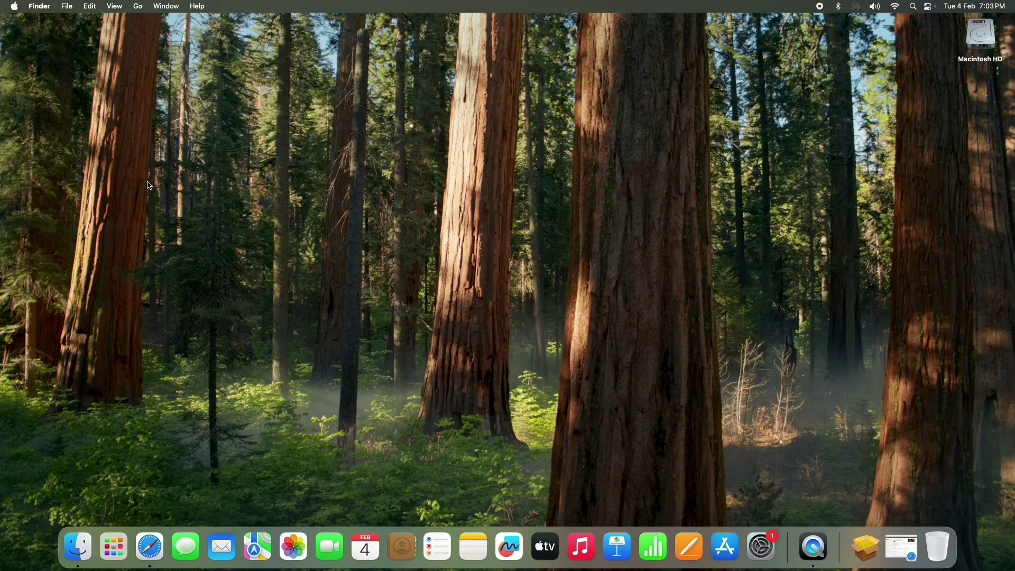
Browse the Launchpad app pages, then close Launchpad and return to the desktop.
{"action": "left_click", "coordinate": [114, 548]}
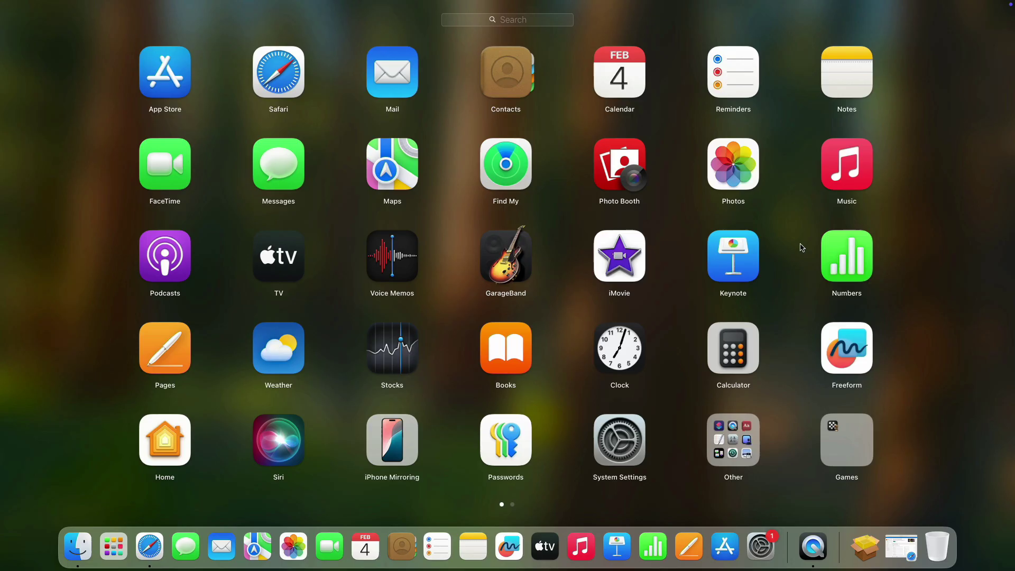
{"action": "left_click_drag", "start_coordinate": [939, 222], "coordinate": [651, 247]}
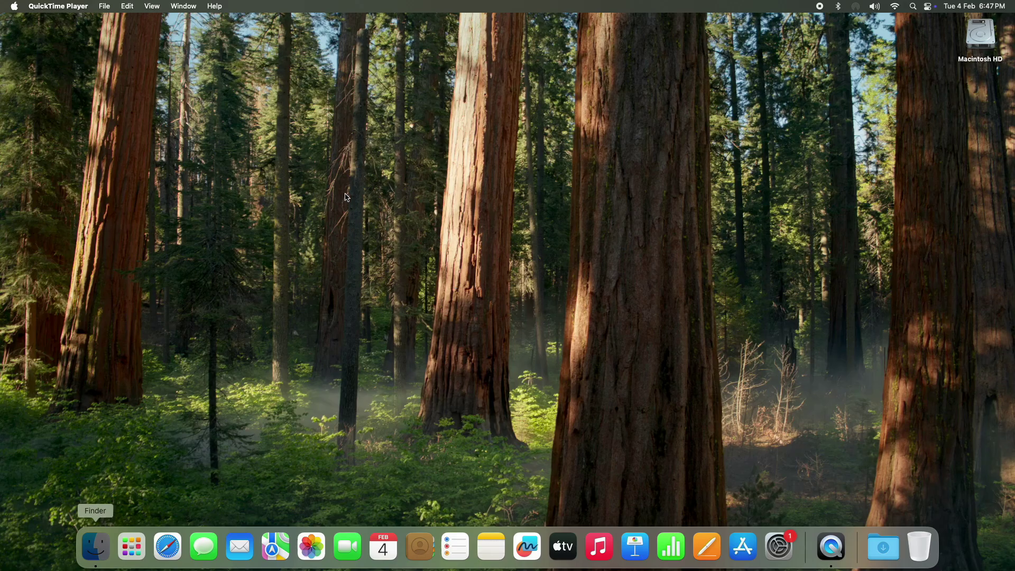
{"action": "left_click", "coordinate": [136, 541]}
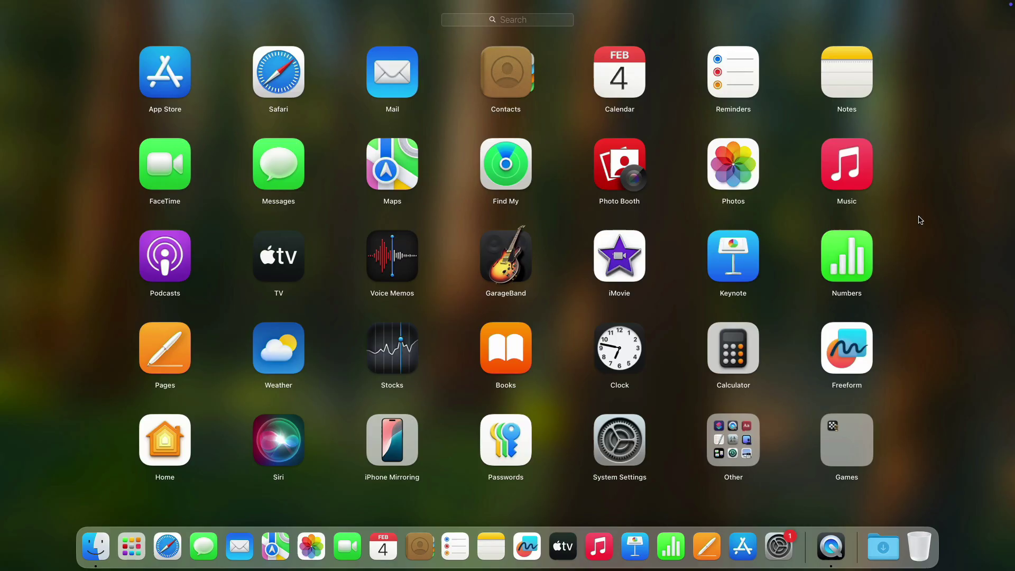
{"action": "left_click", "coordinate": [987, 205]}
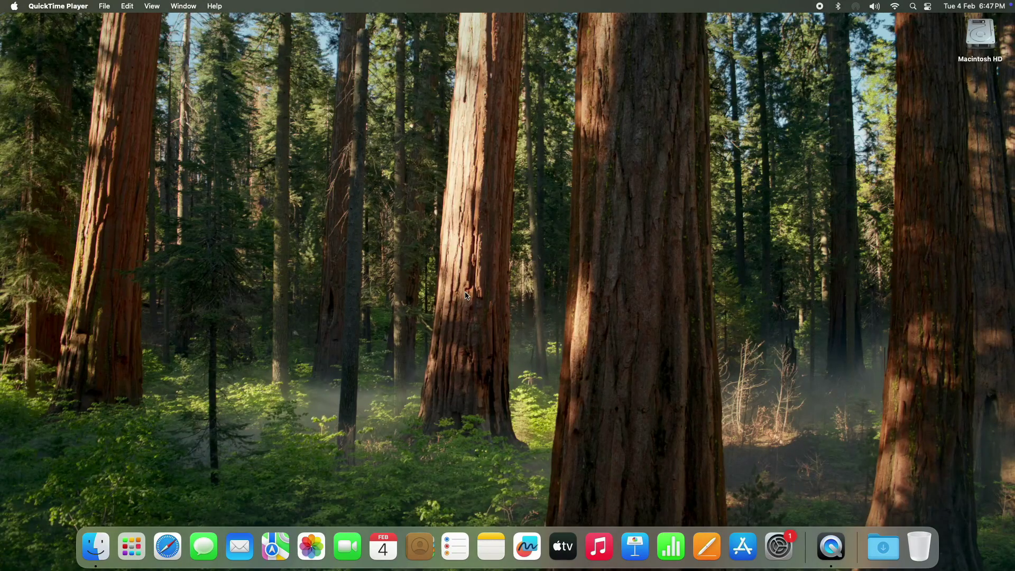
Launch Safari and go to office.com/setup.
{"action": "left_click", "coordinate": [169, 547]}
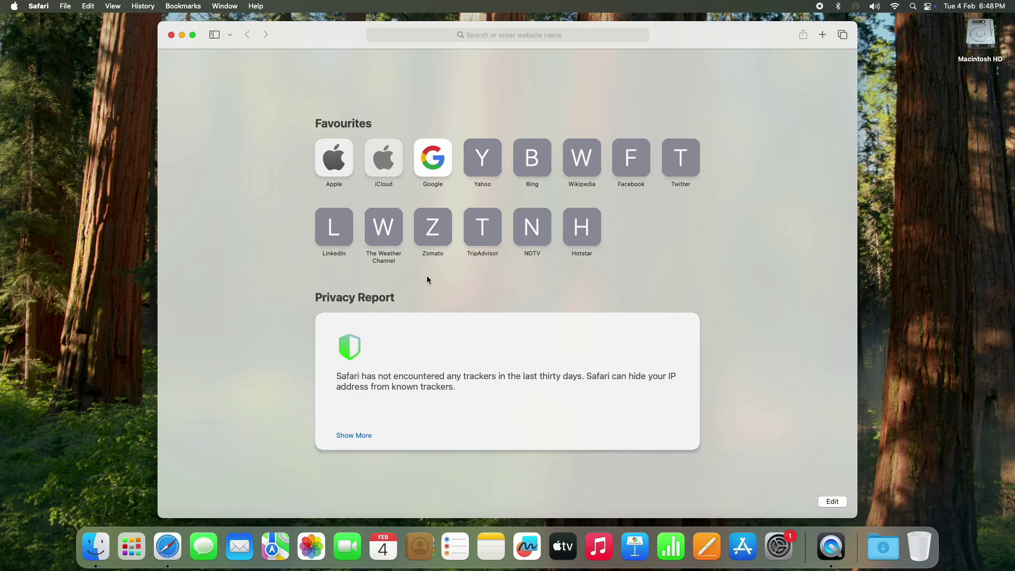
{"action": "left_click", "coordinate": [493, 36]}
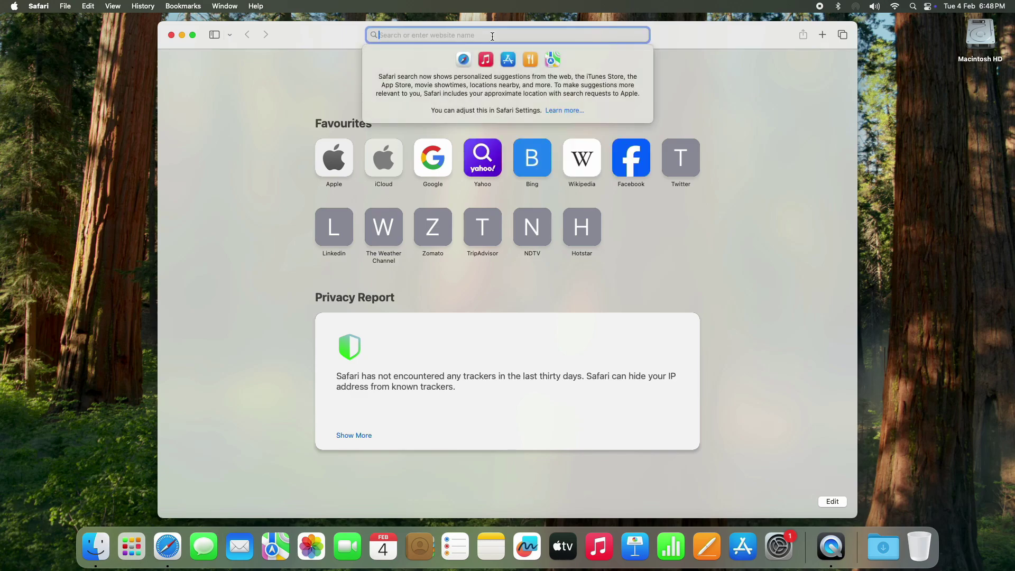
{"action": "type", "text": "of"}
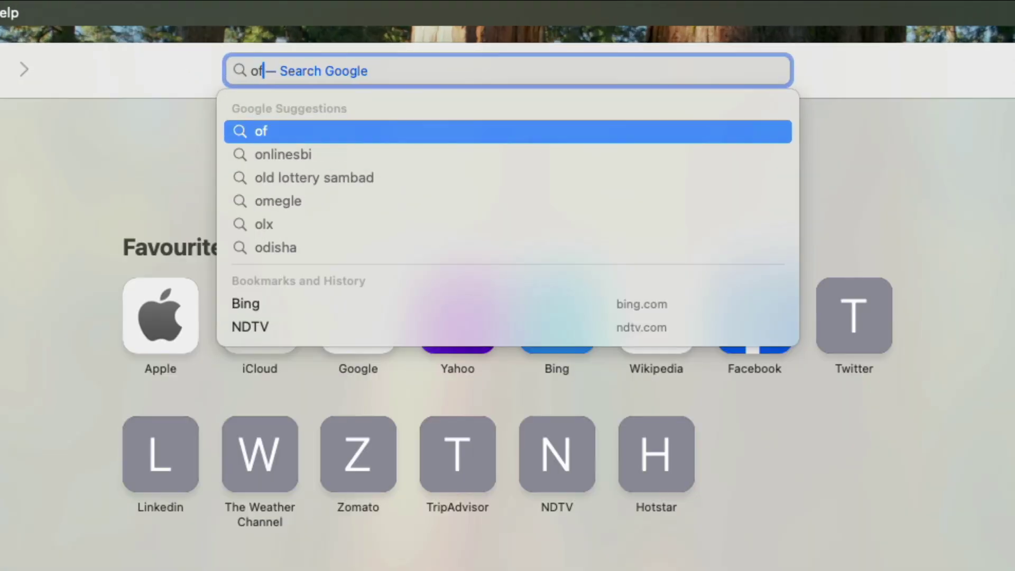
{"action": "type", "text": "fice.co"}
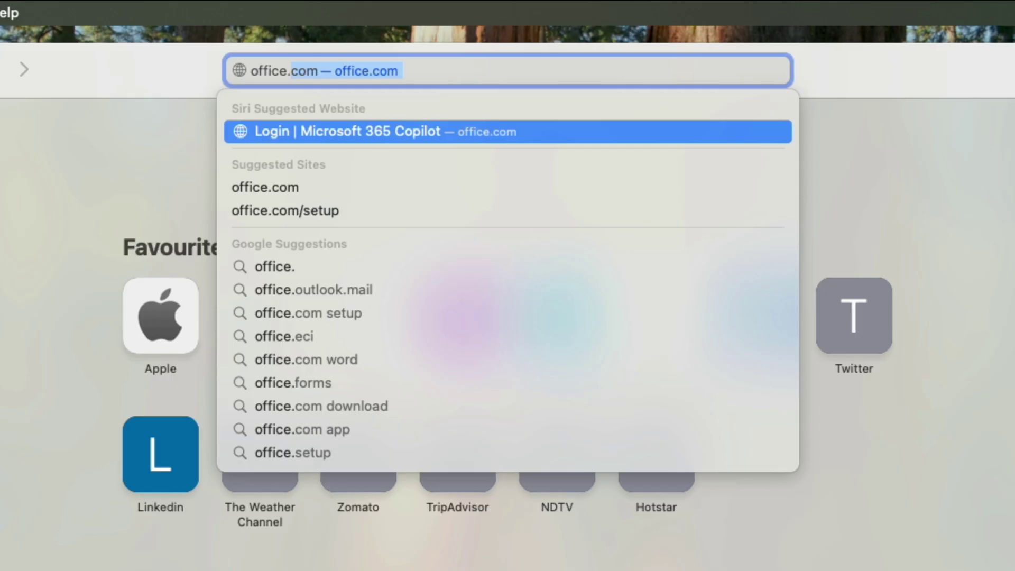
{"action": "type", "text": "m/set"}
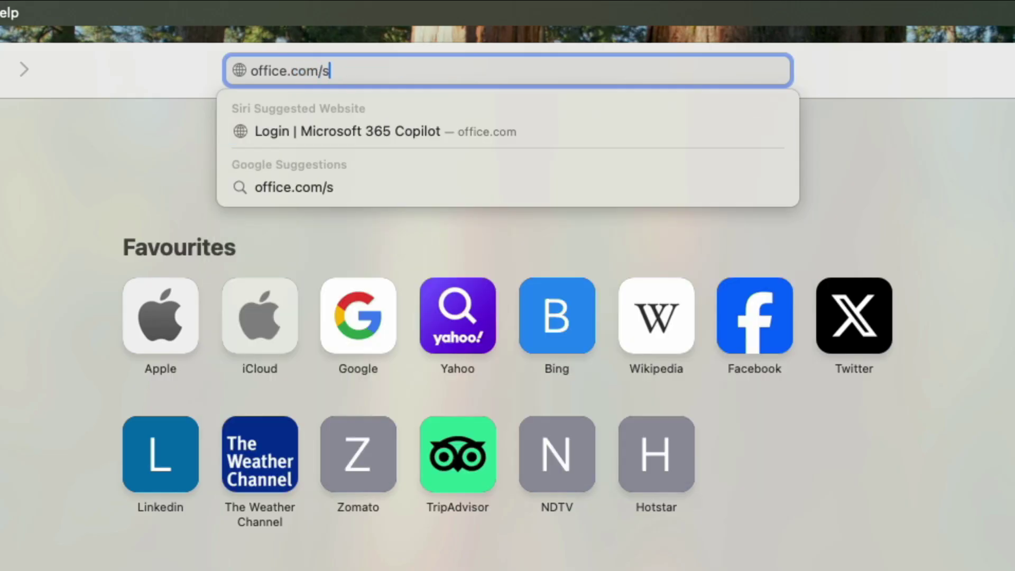
{"action": "type", "text": "up"}
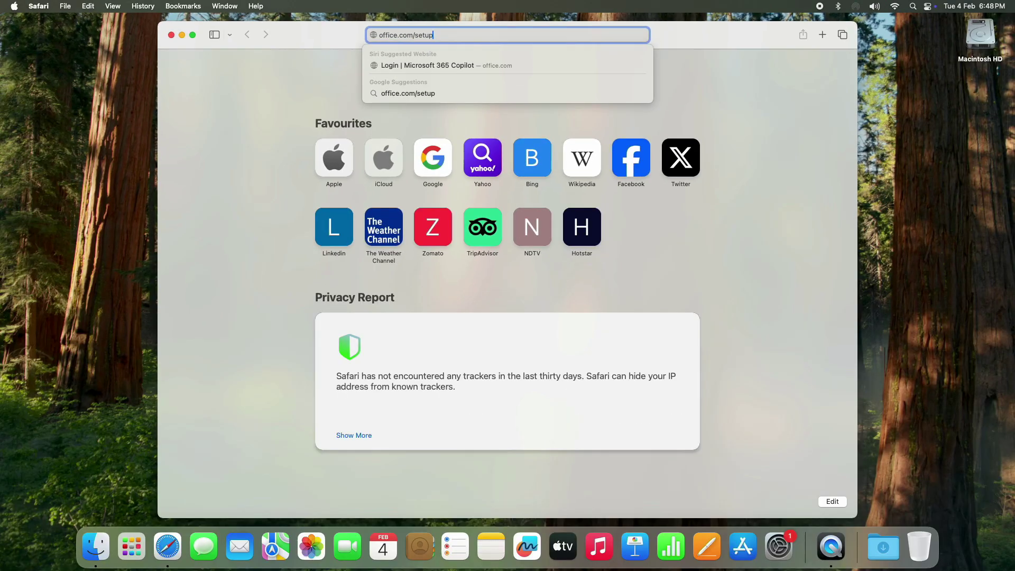
{"action": "key", "text": "Return"}
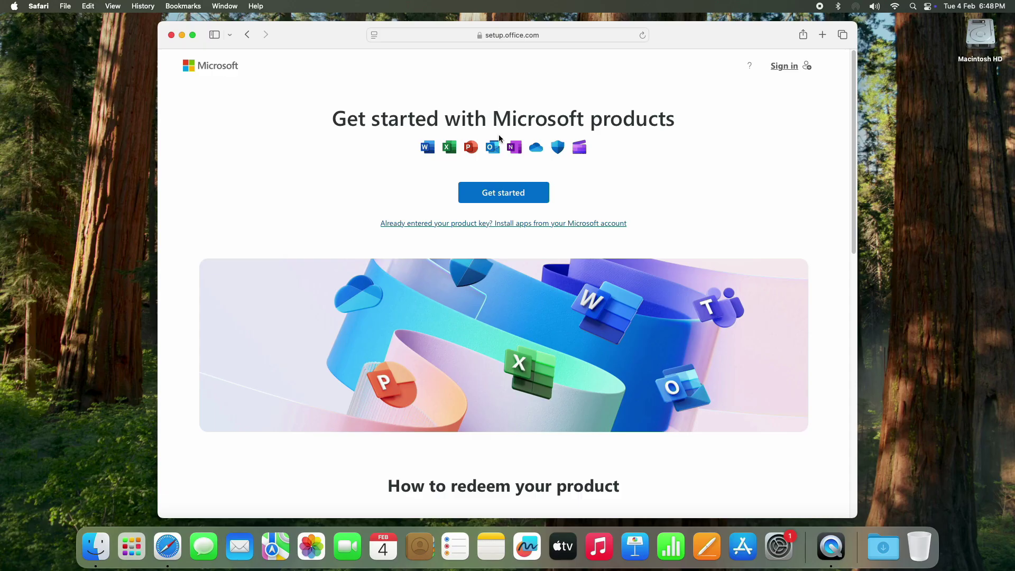
Sign in with the Microsoft account e-mail and password, declining password saving and staying signed in.
{"action": "left_click", "coordinate": [510, 197]}
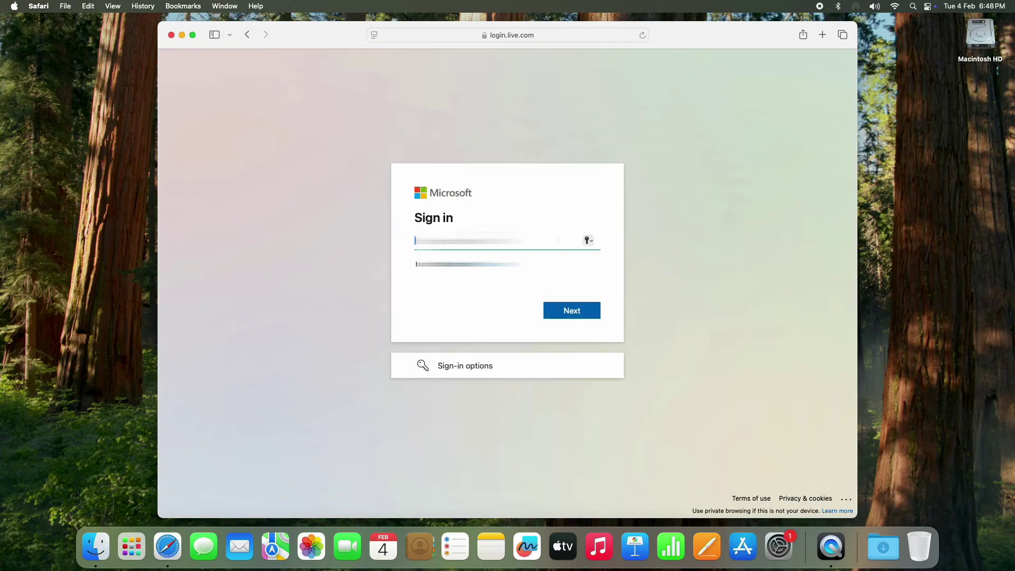
{"action": "type", "text": "f@gmail.comgmail"}
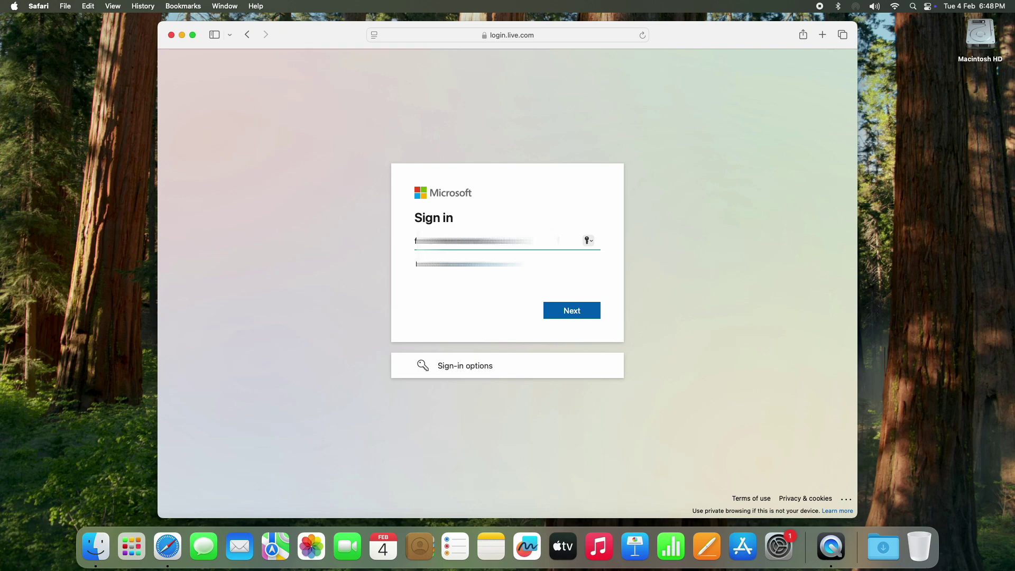
{"action": "key", "text": "Return"}
{"action": "type", "text": "a"}
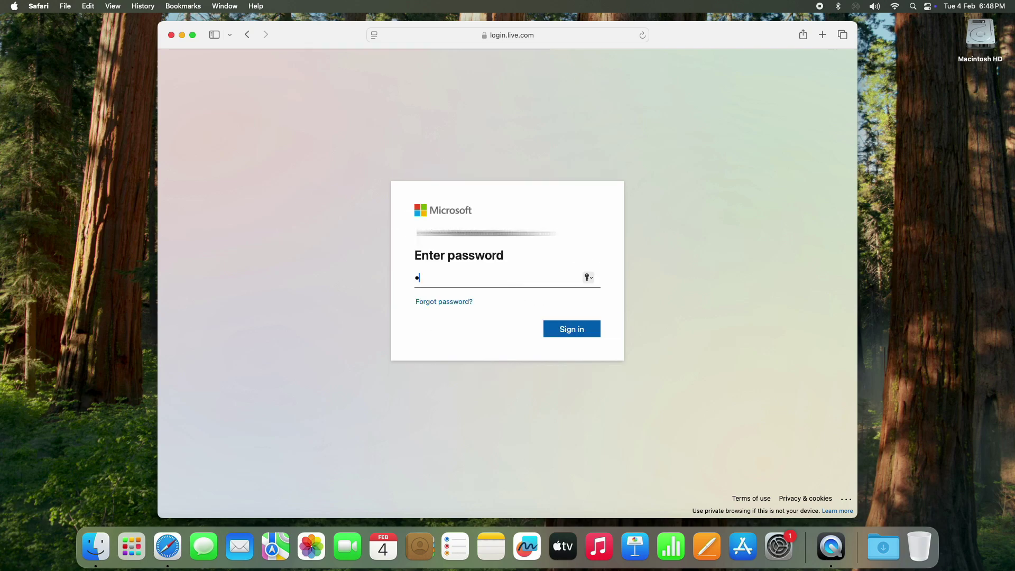
{"action": "type", "text": "*********"}
{"action": "key", "text": "Return"}
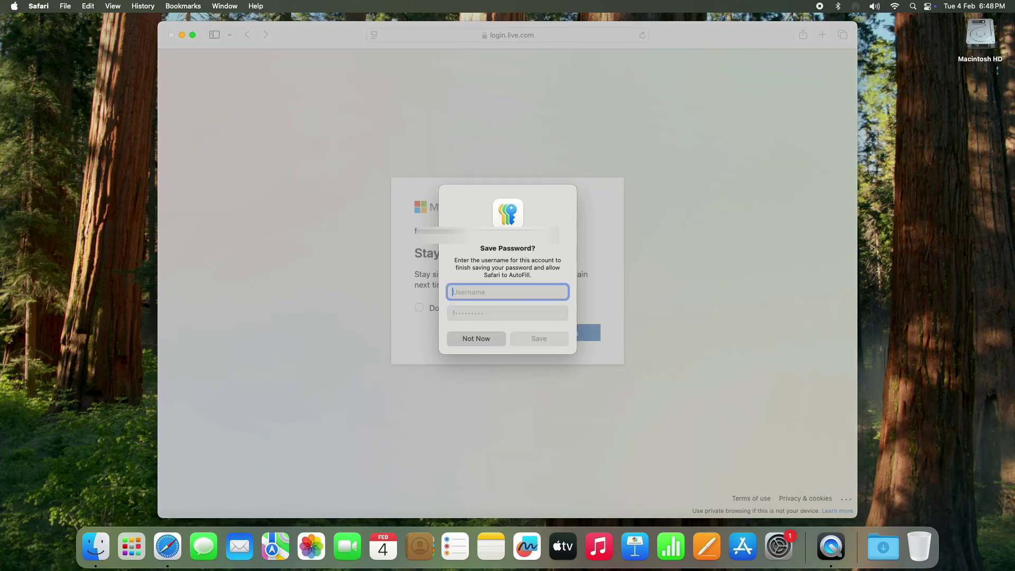
{"action": "left_click", "coordinate": [479, 340]}
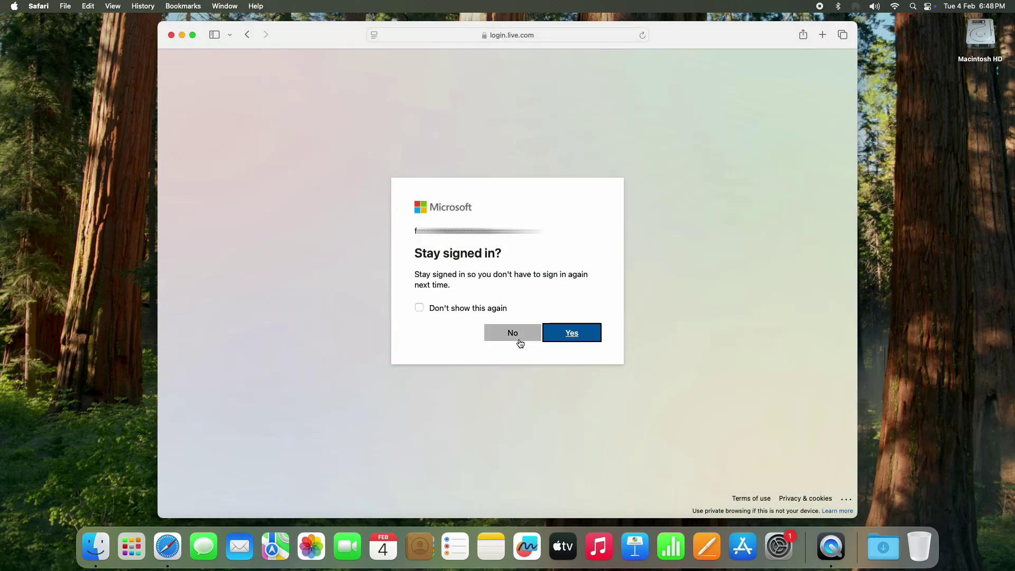
{"action": "left_click", "coordinate": [567, 337]}
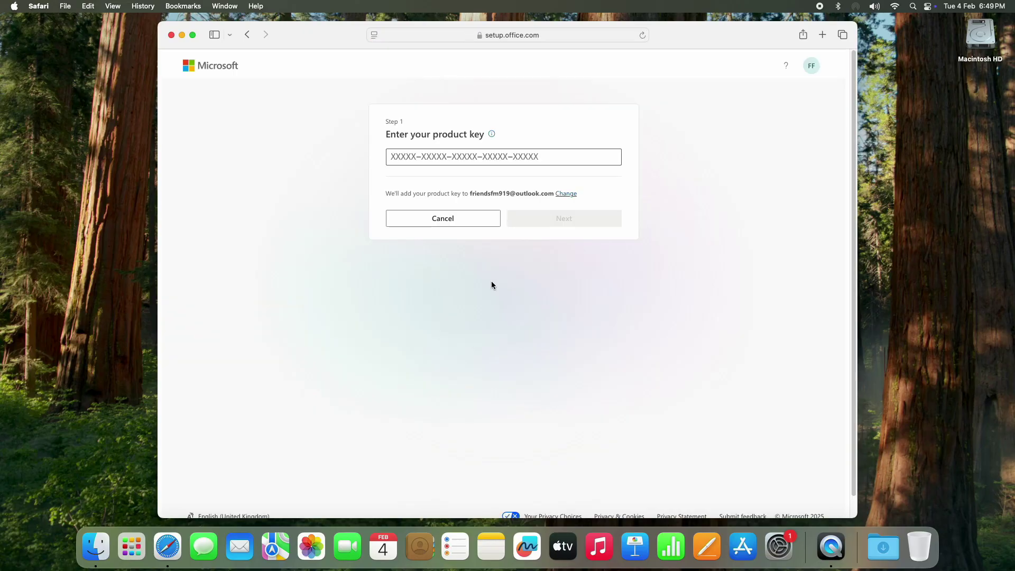
Enter the Office Home & Business 2021 product key, verify it and redeem it.
{"action": "type", "text": "V"}
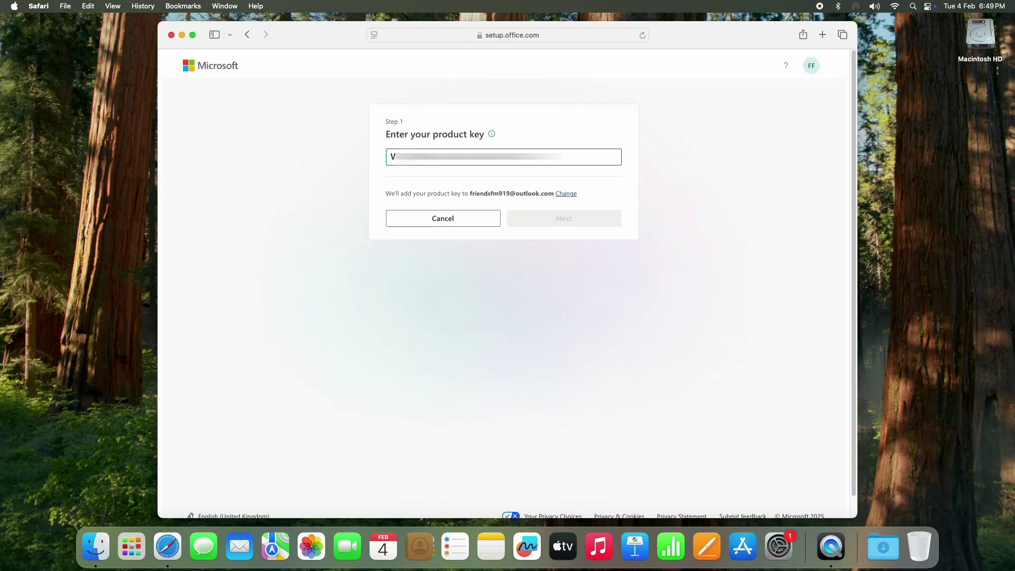
{"action": "type", "text": "XXXXXXXXXXXXXXXX"}
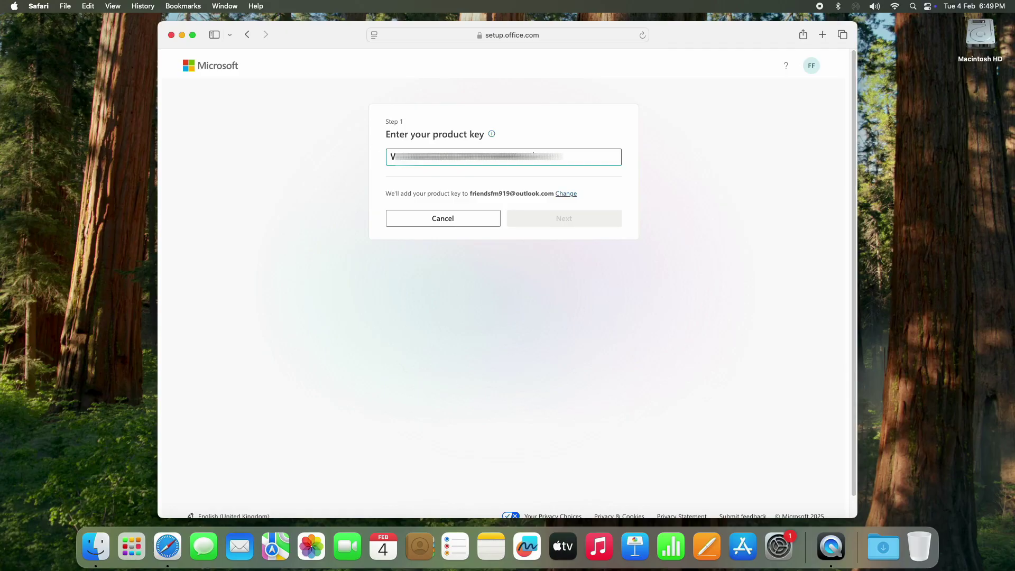
{"action": "type", "text": "X"}
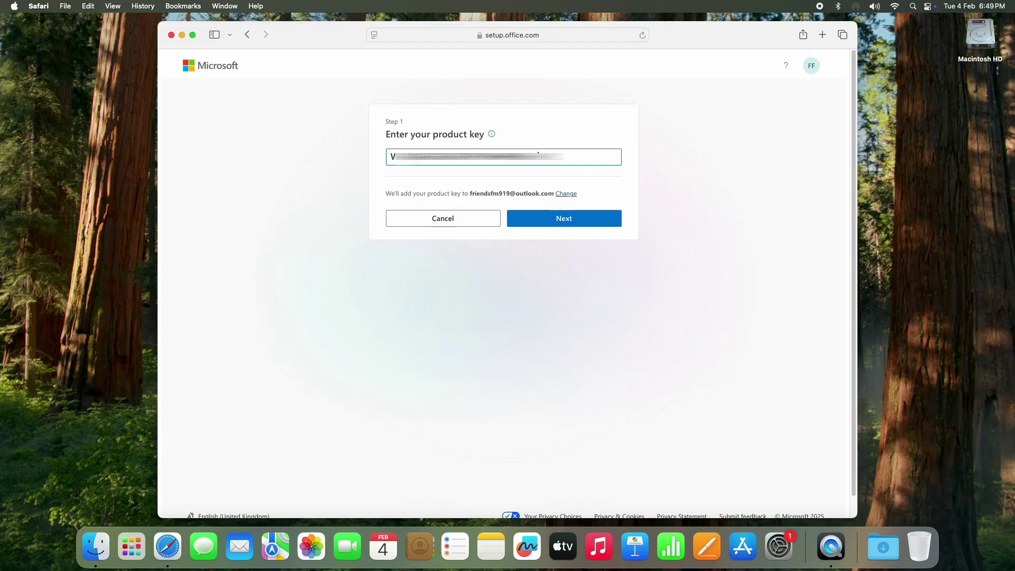
{"action": "left_click", "coordinate": [537, 220]}
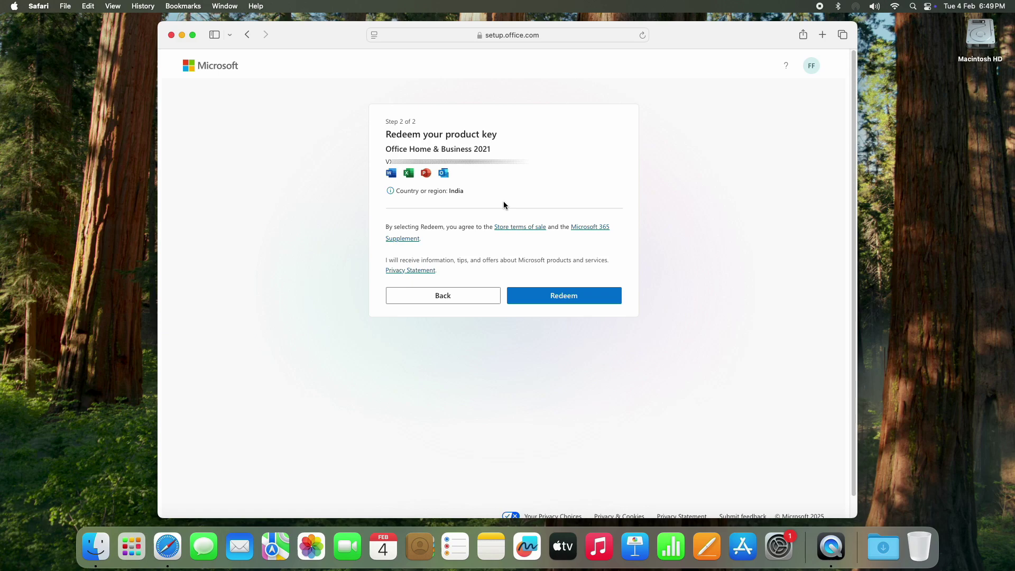
{"action": "left_click", "coordinate": [566, 298]}
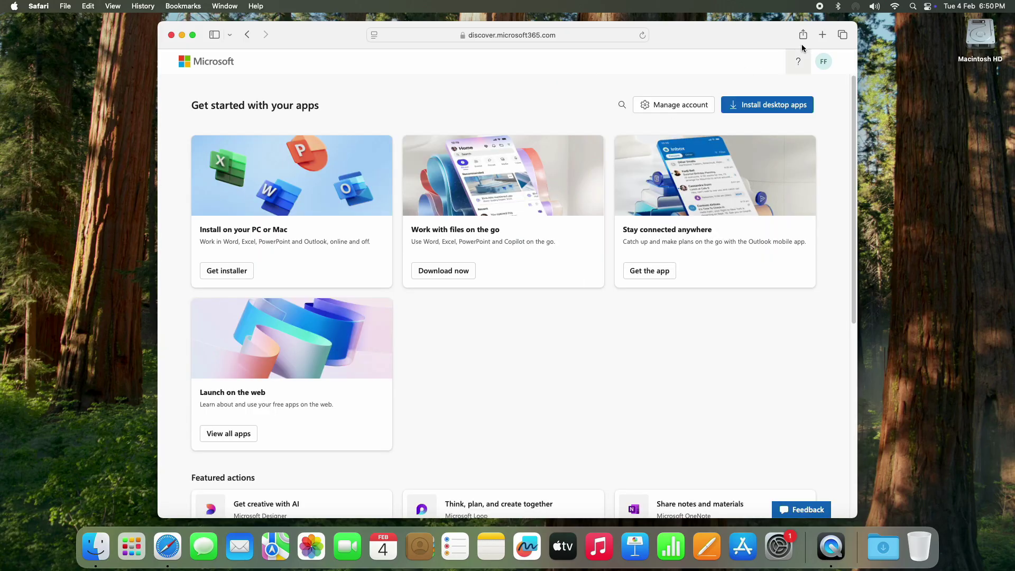
From the account menu, go to the Microsoft account page and view Order history.
{"action": "left_click", "coordinate": [824, 64]}
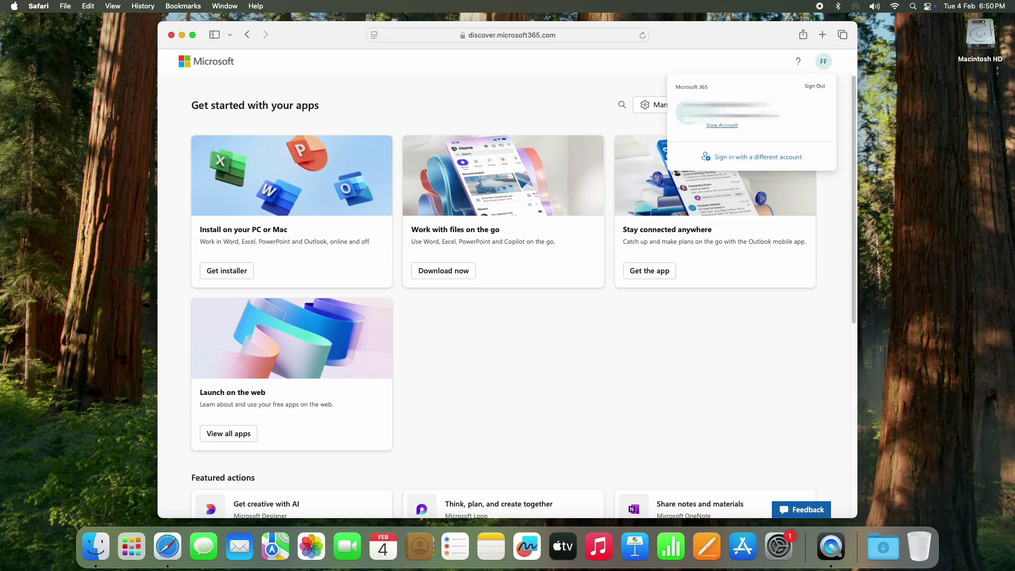
{"action": "left_click", "coordinate": [728, 126]}
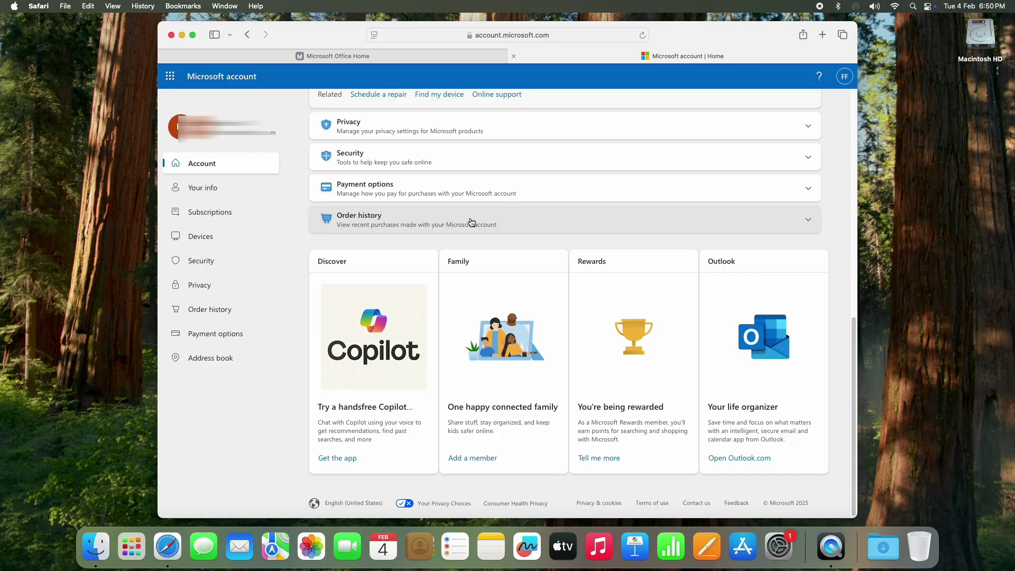
{"action": "left_click", "coordinate": [475, 227]}
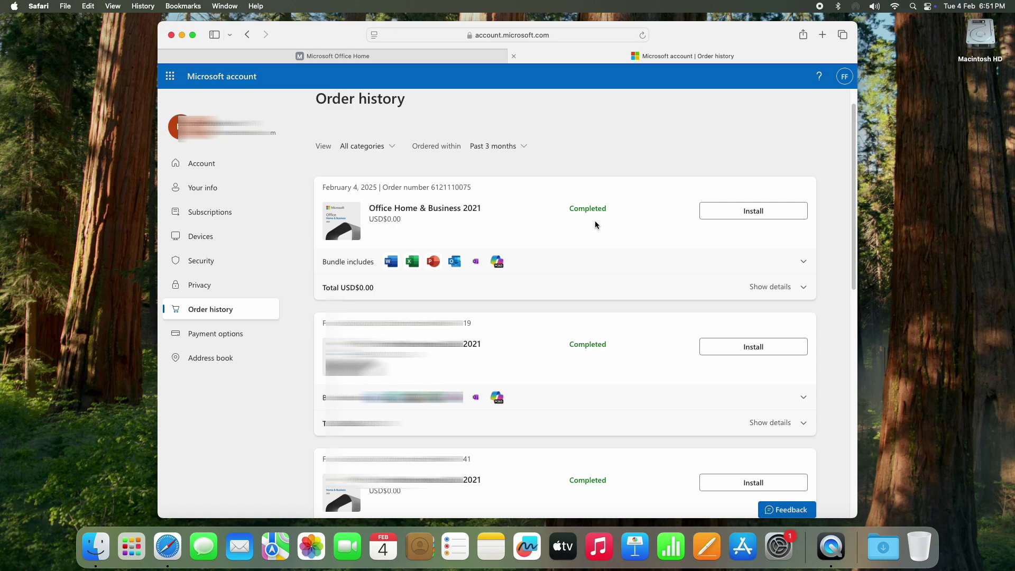
Download the 2.87 GB Office BusinessPro installer package from Subscriptions and check Safari's downloads.
{"action": "left_click", "coordinate": [757, 212]}
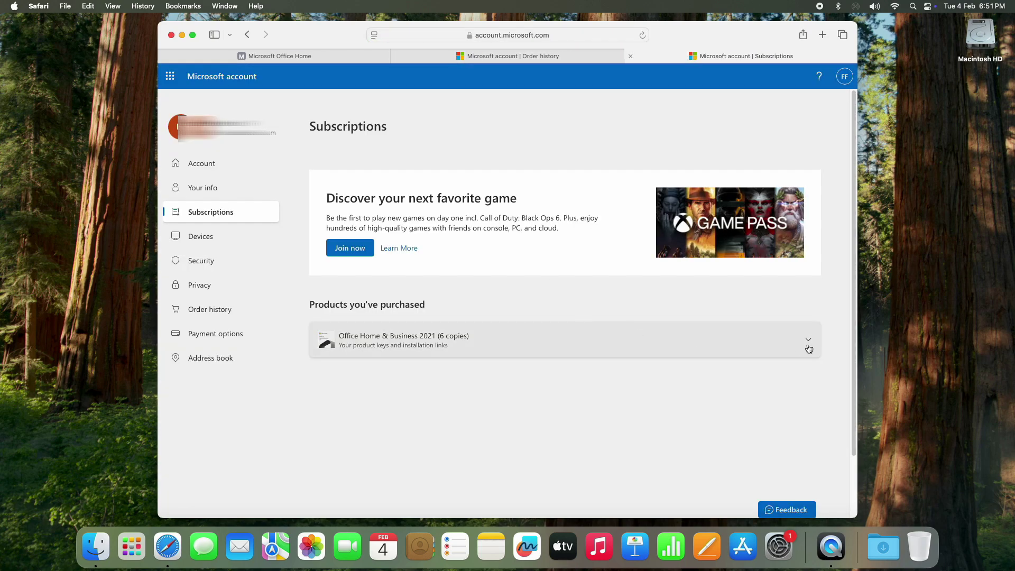
{"action": "left_click", "coordinate": [810, 344]}
{"action": "scroll", "coordinate": [836, 455], "scroll_direction": "down", "scroll_amount": 3}
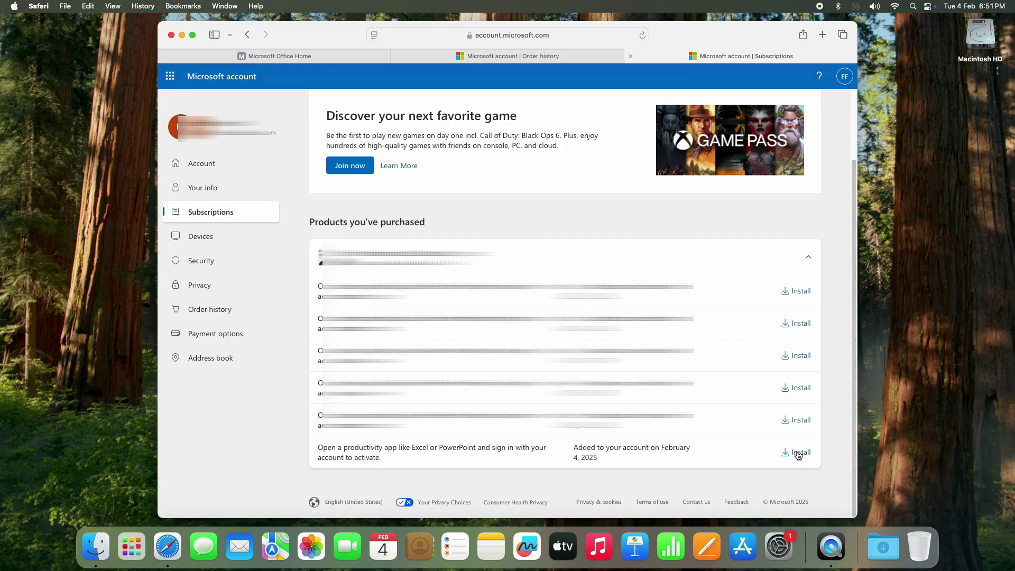
{"action": "left_click", "coordinate": [799, 454]}
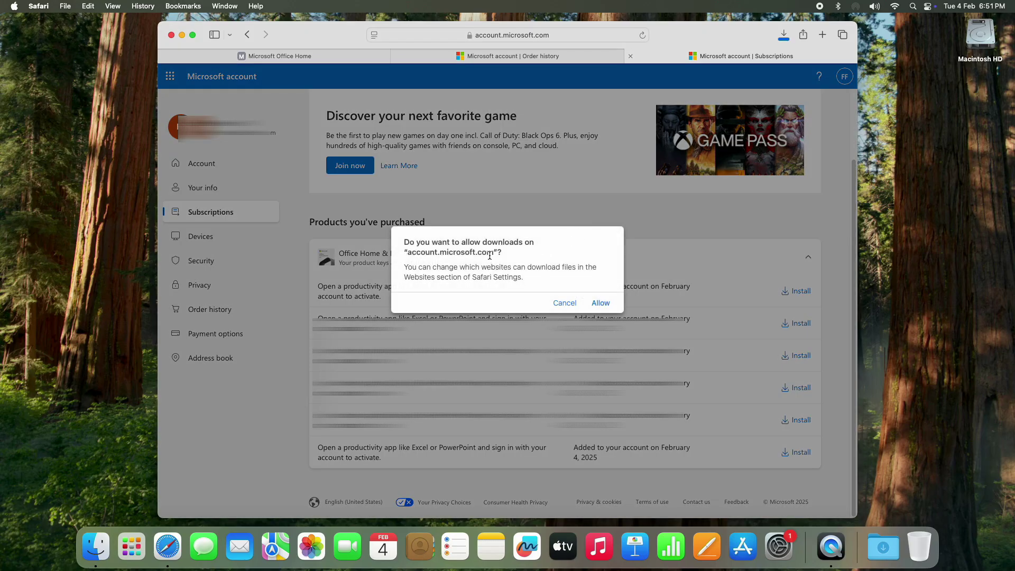
{"action": "left_click", "coordinate": [597, 303]}
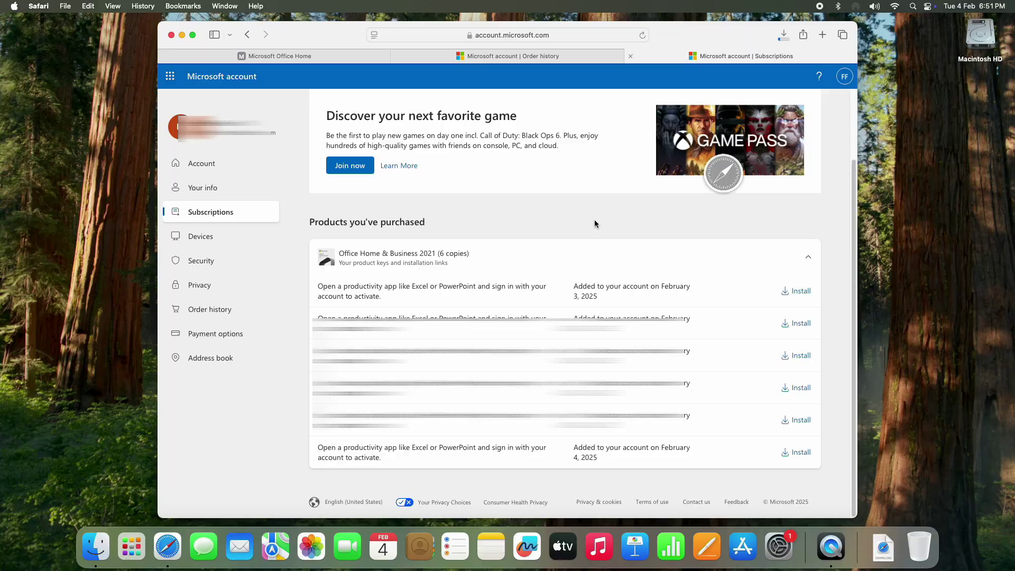
{"action": "left_click", "coordinate": [785, 36]}
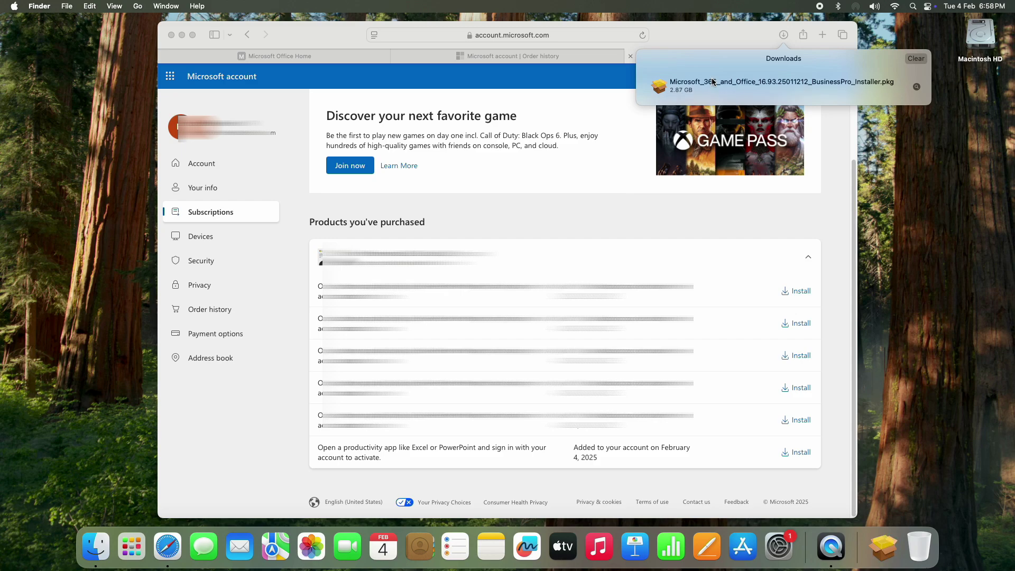
Run the Office installer package, accept the licence and install on Macintosh HD with the admin password.
{"action": "double_click", "coordinate": [757, 82]}
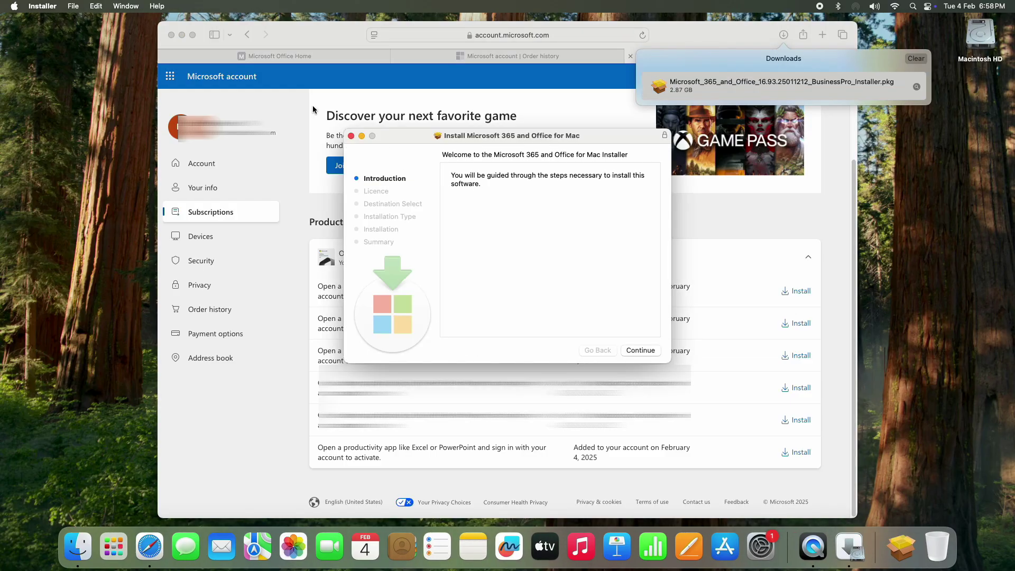
{"action": "left_click", "coordinate": [181, 34]}
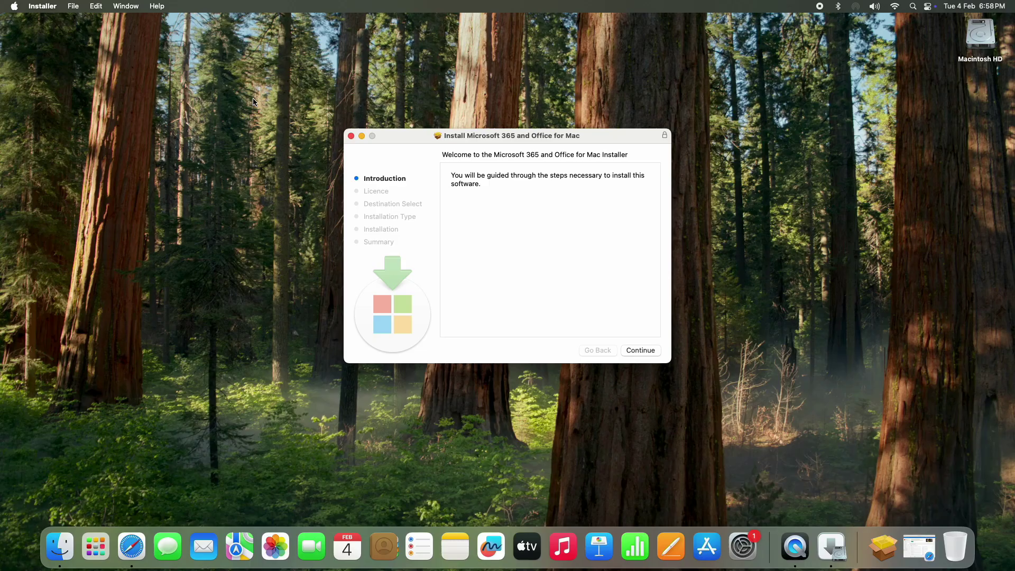
{"action": "left_click", "coordinate": [640, 352]}
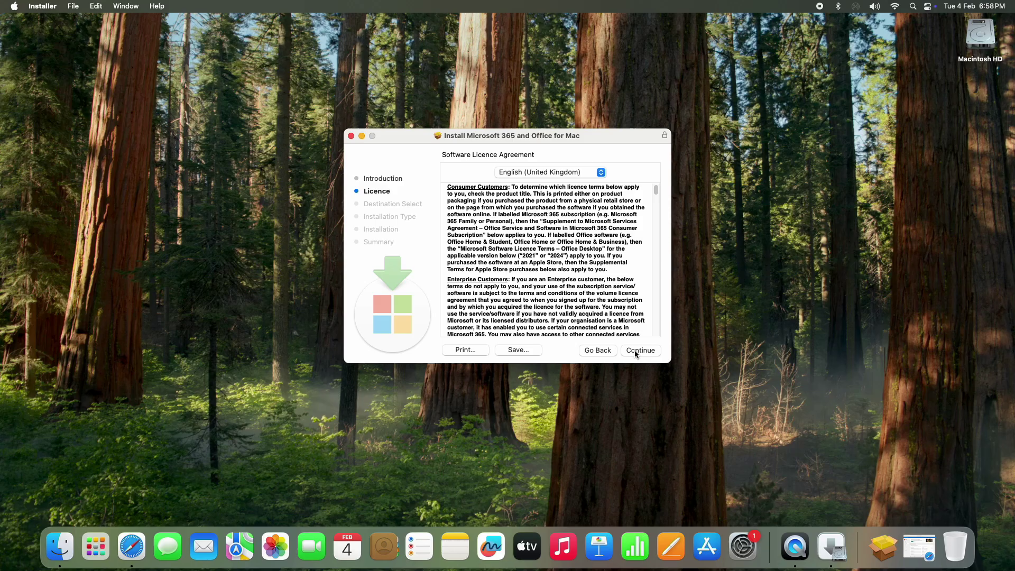
{"action": "left_click", "coordinate": [636, 352]}
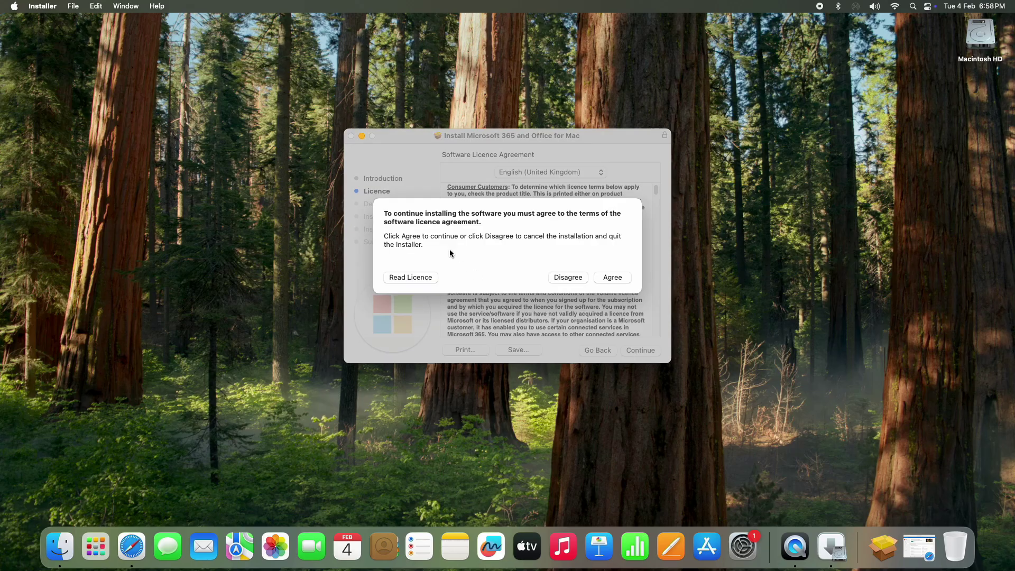
{"action": "left_click", "coordinate": [609, 278]}
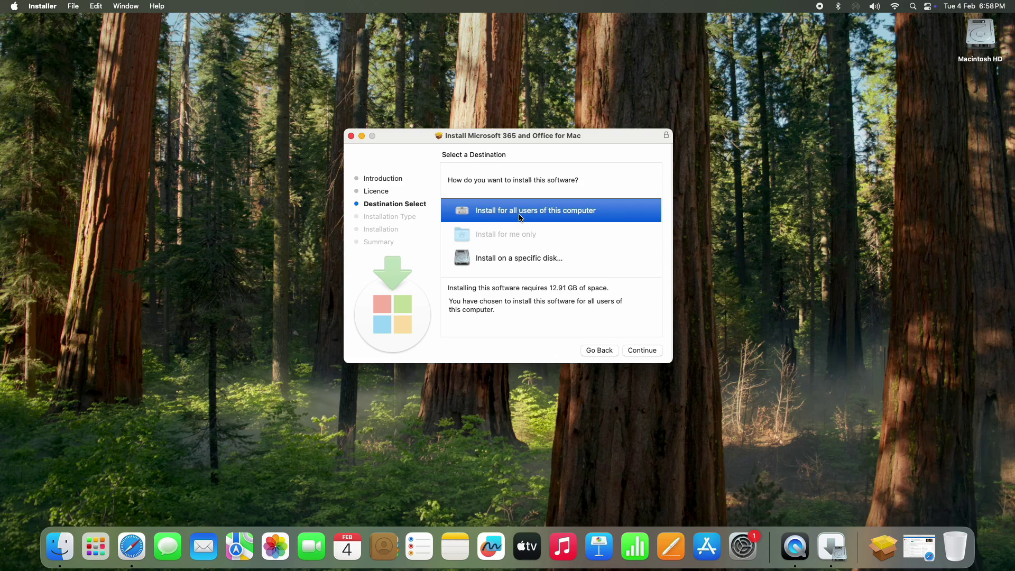
{"action": "left_click", "coordinate": [639, 350]}
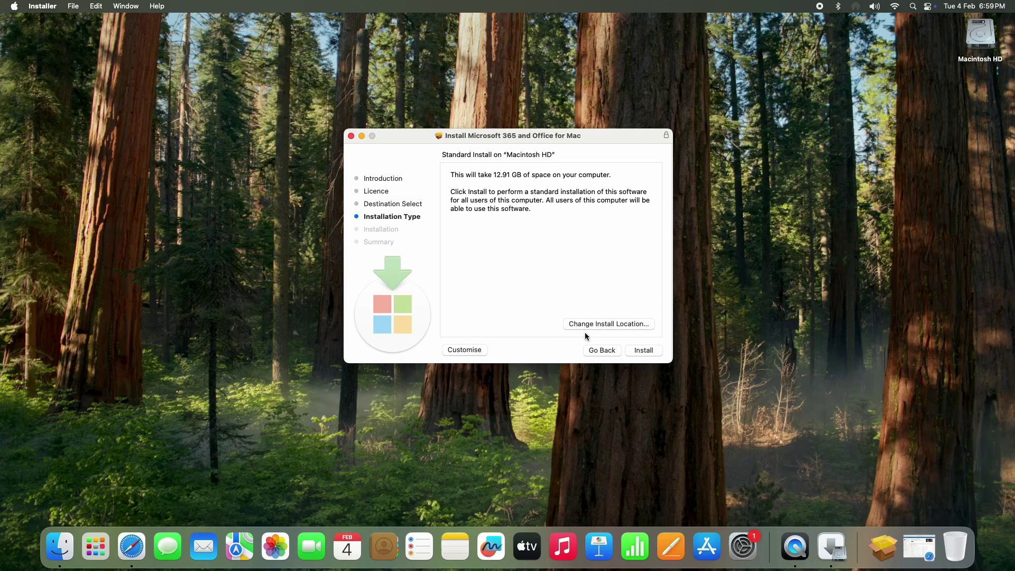
{"action": "left_click", "coordinate": [642, 350]}
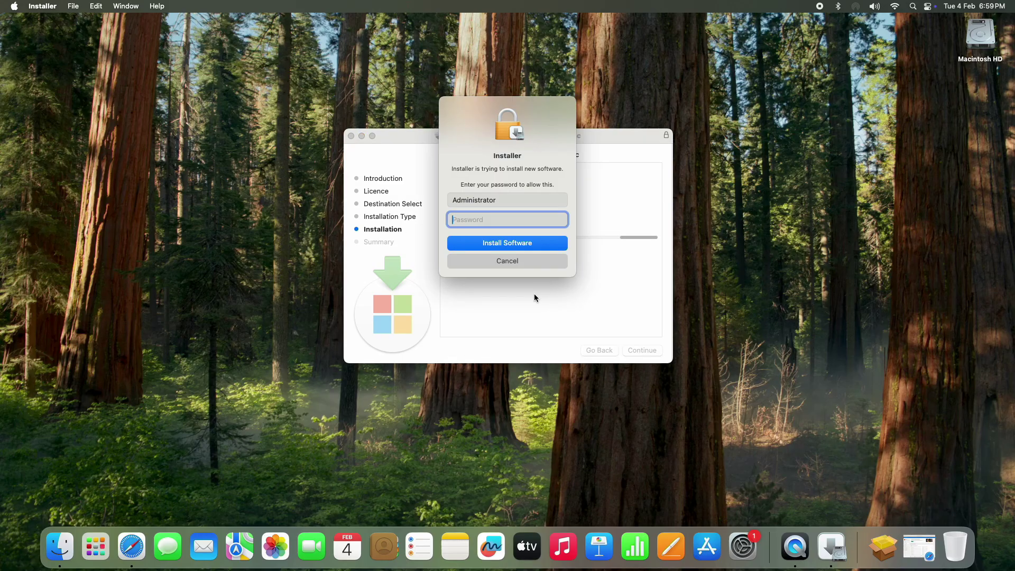
{"action": "type", "text": "••••••"}
{"action": "left_click", "coordinate": [501, 247]}
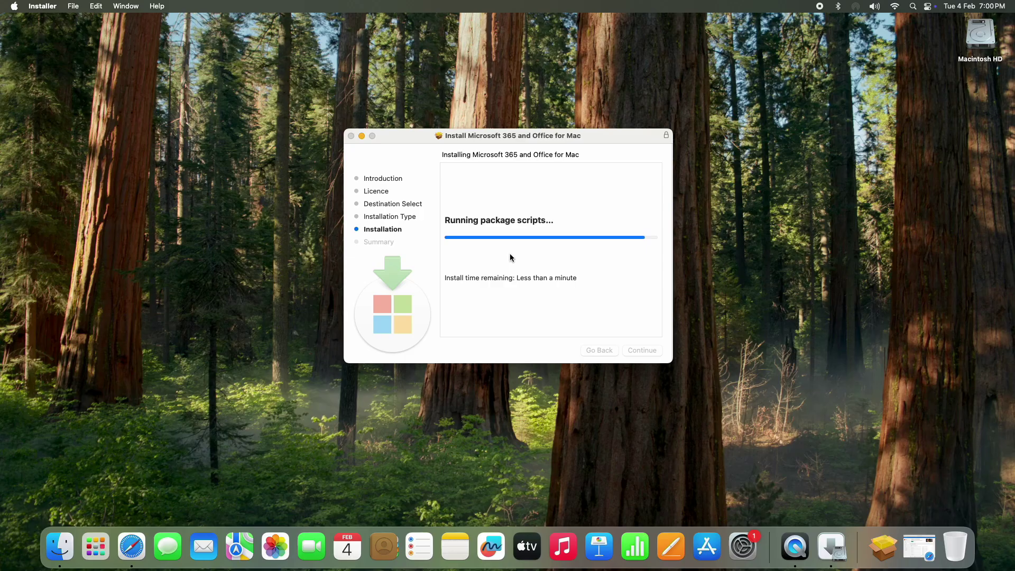
Dismiss the microphone prompt, quit the Teams app that opened, and close the finished installer.
{"action": "left_click", "coordinate": [539, 201]}
{"action": "left_click", "coordinate": [828, 26]}
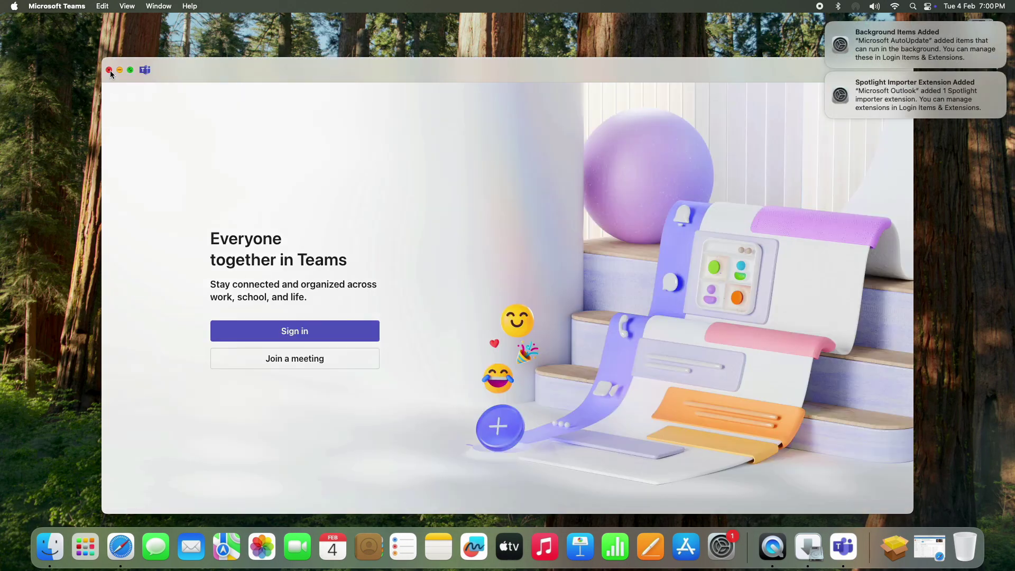
{"action": "left_click", "coordinate": [109, 71]}
{"action": "right_click", "coordinate": [843, 546]}
{"action": "left_click", "coordinate": [841, 514]}
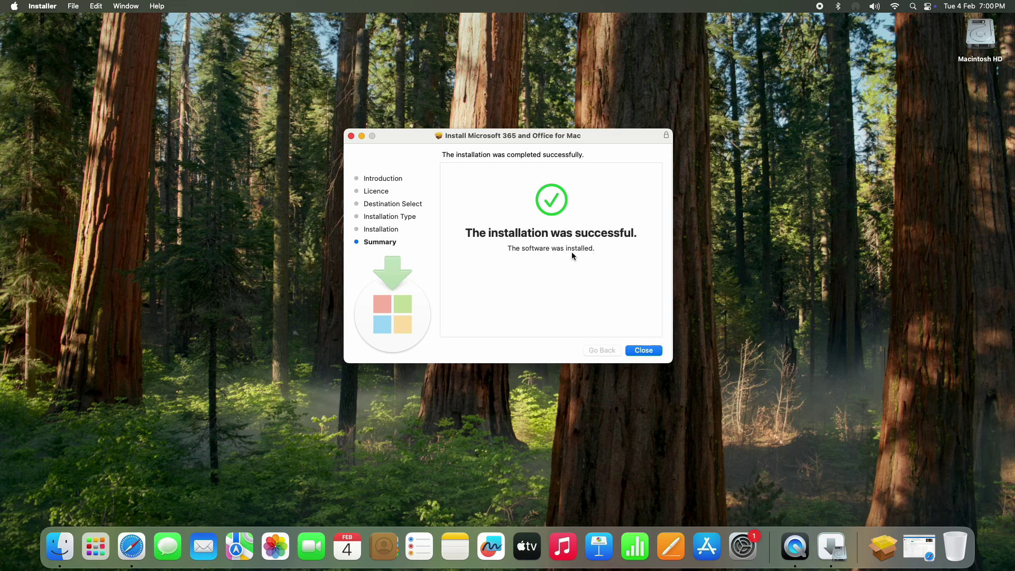
{"action": "left_click", "coordinate": [644, 352]}
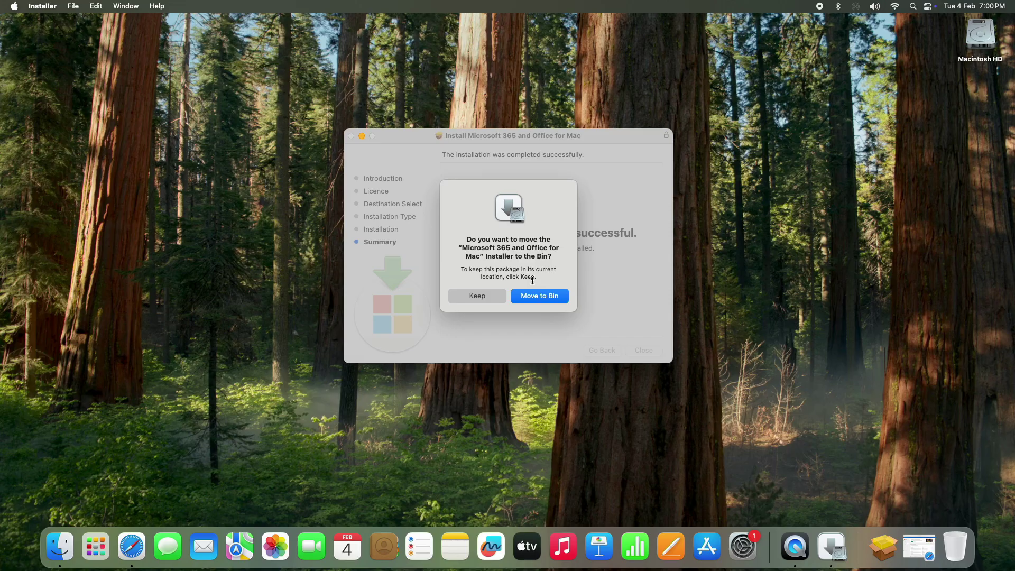
Keep the installer package and close Microsoft AutoUpdate once all apps are up to date.
{"action": "left_click", "coordinate": [481, 298]}
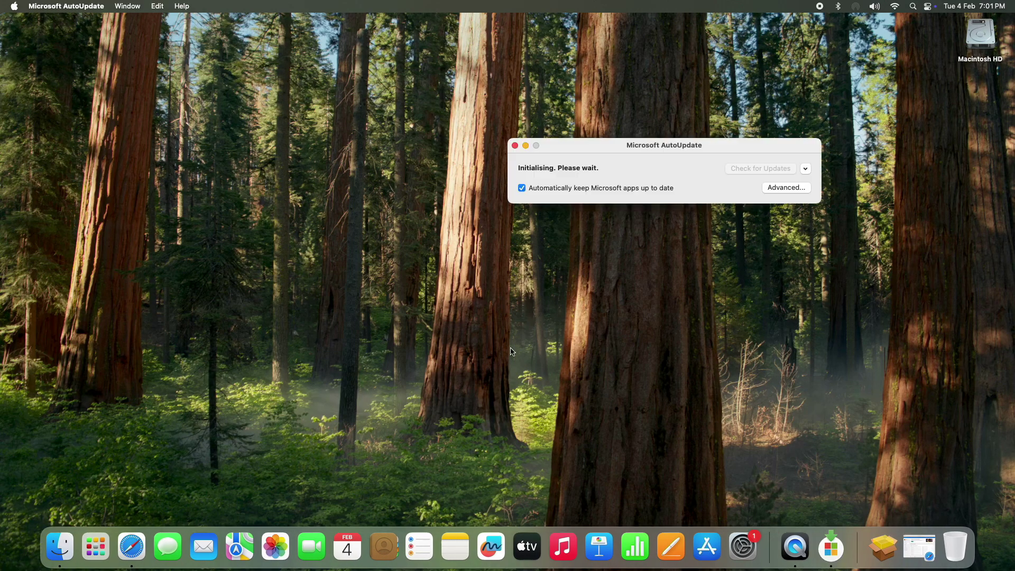
{"action": "left_click_drag", "start_coordinate": [563, 151], "coordinate": [410, 176]}
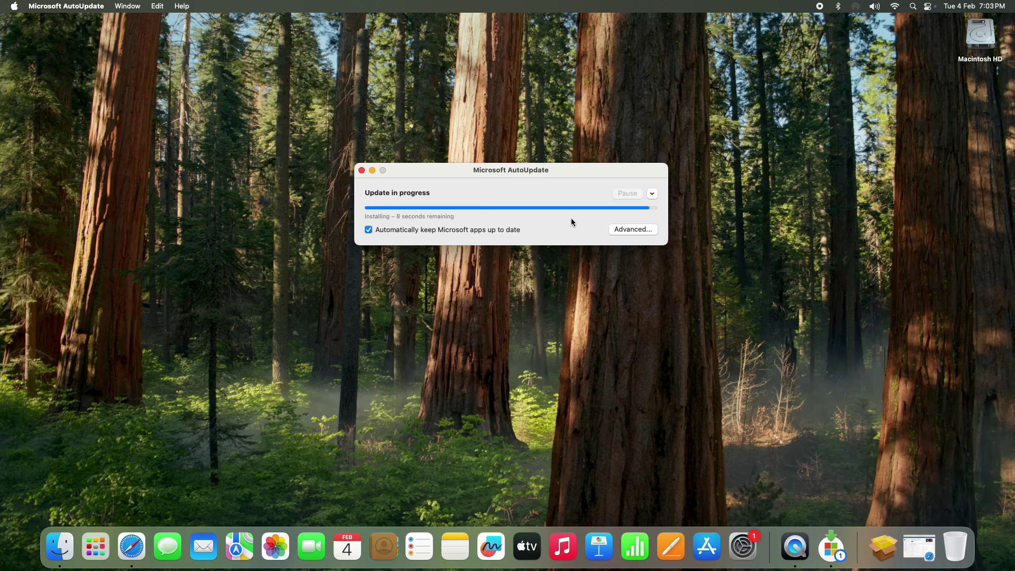
{"action": "left_click", "coordinate": [362, 170]}
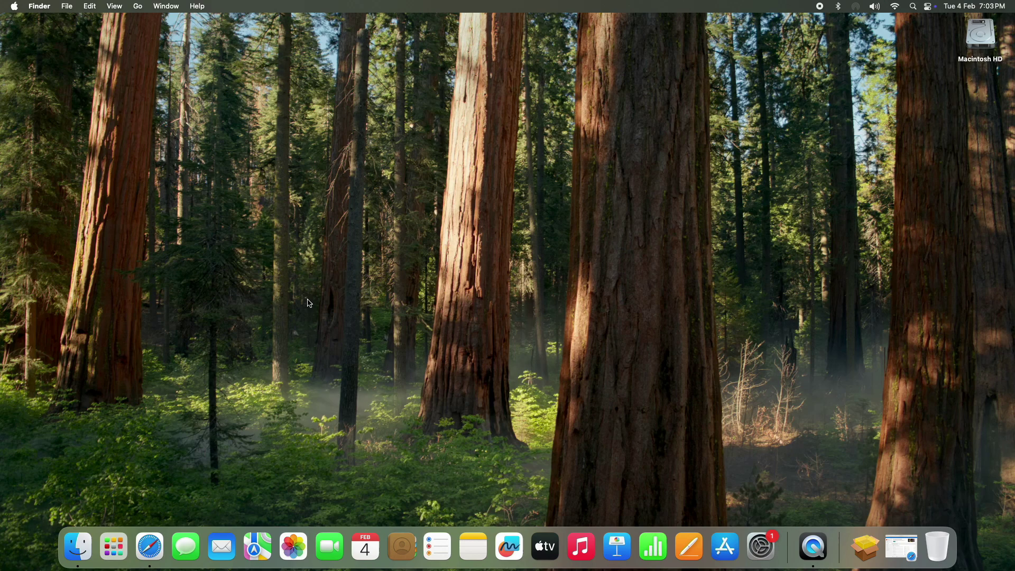
Launch Microsoft Word from the second Launchpad page.
{"action": "left_click", "coordinate": [113, 548]}
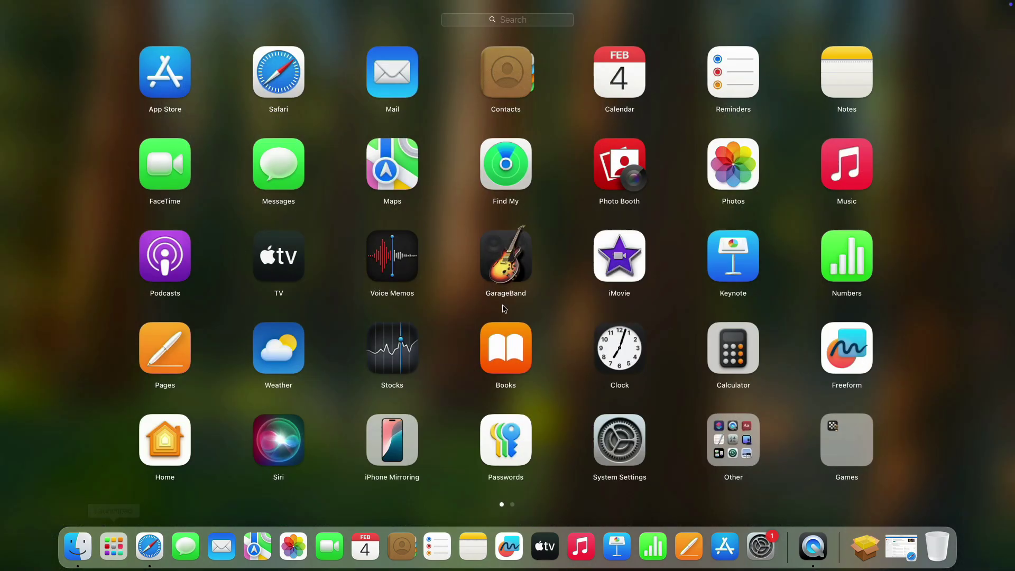
{"action": "left_click_drag", "start_coordinate": [942, 225], "coordinate": [646, 248]}
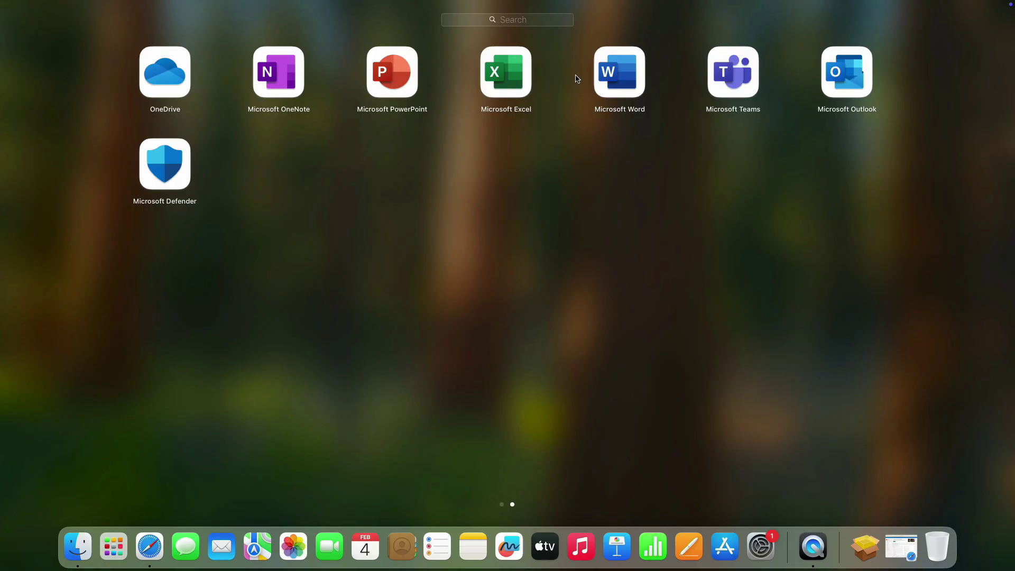
{"action": "left_click", "coordinate": [625, 80]}
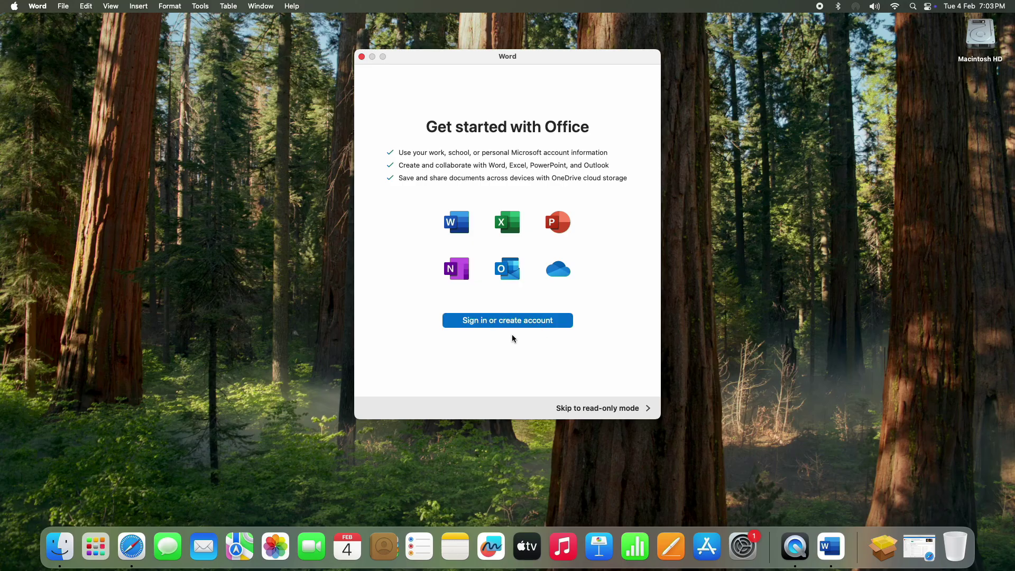
Sign in to Word with the Microsoft account e-mail and password.
{"action": "left_click", "coordinate": [521, 323]}
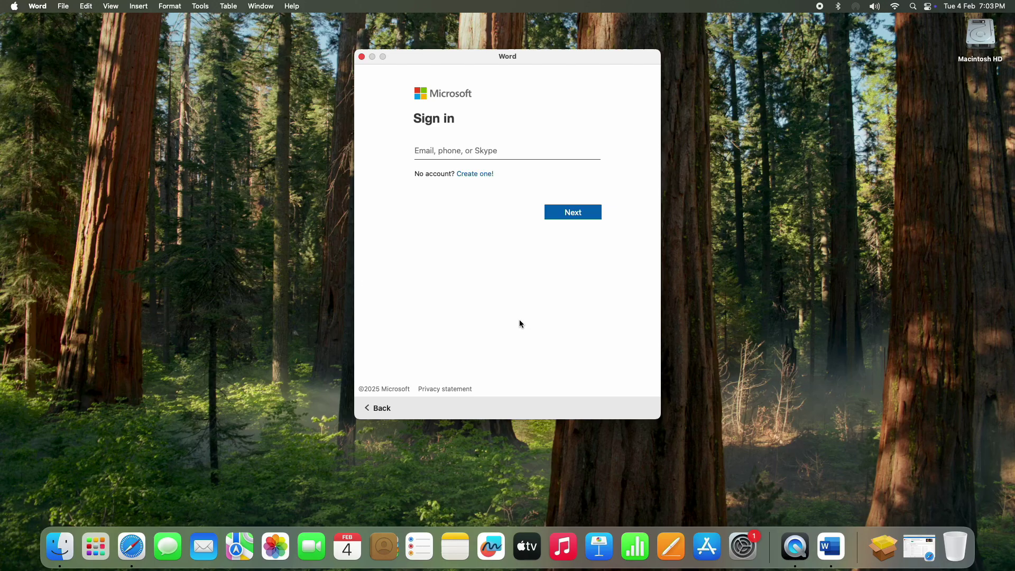
{"action": "type", "text": "comxxxxxxxxx"}
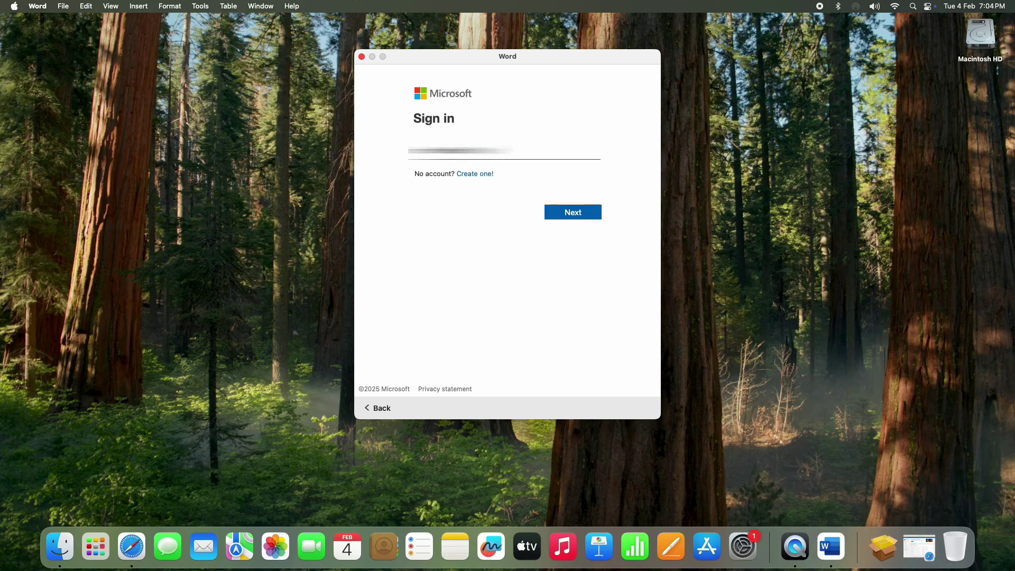
{"action": "type", "text": "xxxxxxxx"}
{"action": "key", "text": "Return"}
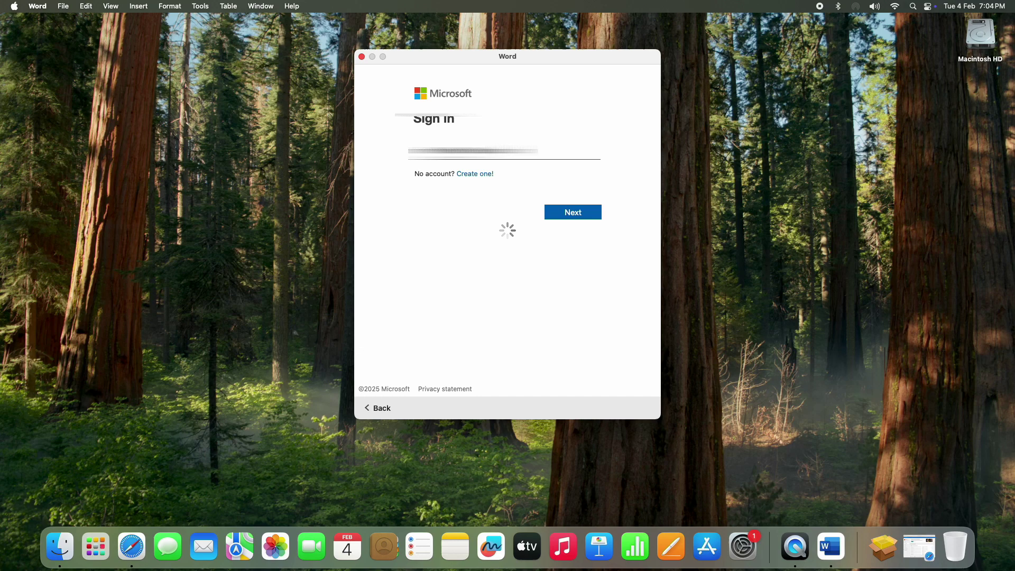
{"action": "type", "text": "xxxxxxxxx"}
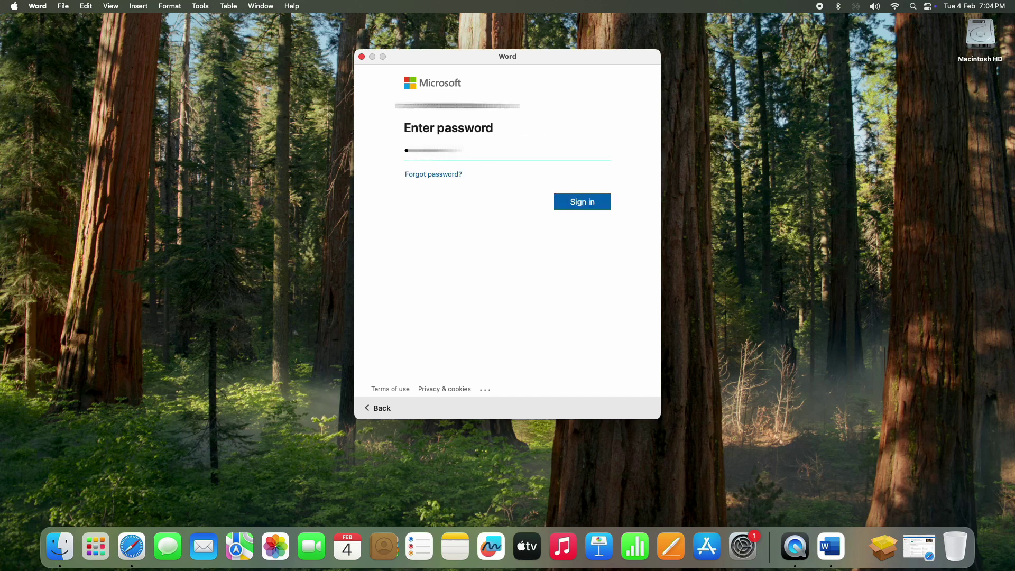
{"action": "type", "text": "xxxx"}
{"action": "key", "text": "Return"}
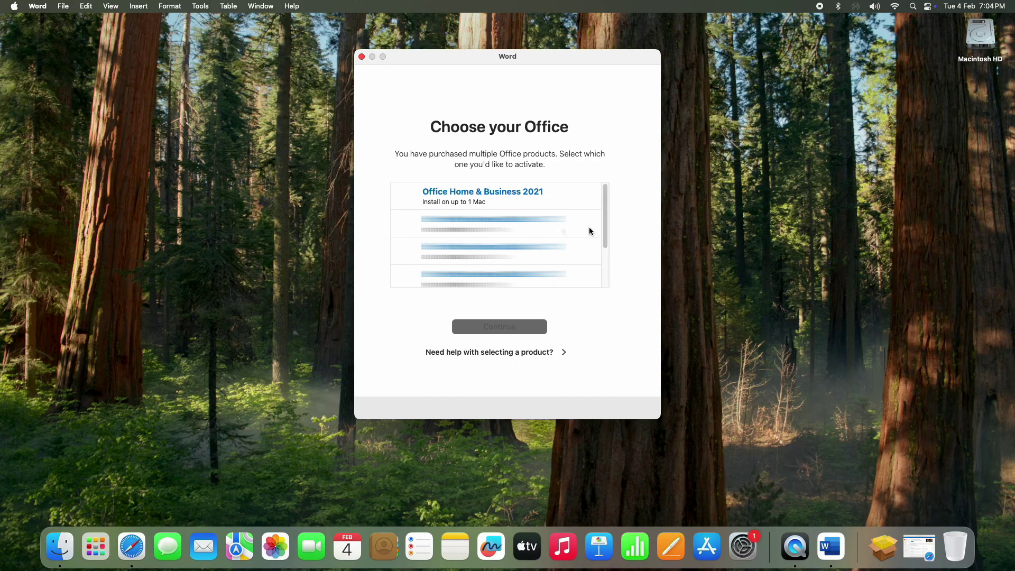
Choose Office Home & Business 2021 from the product list and activate it.
{"action": "left_click_drag", "start_coordinate": [604, 203], "coordinate": [604, 250]}
{"action": "scroll", "coordinate": [604, 250], "scroll_direction": "up", "scroll_amount": 2}
{"action": "left_click", "coordinate": [493, 202]}
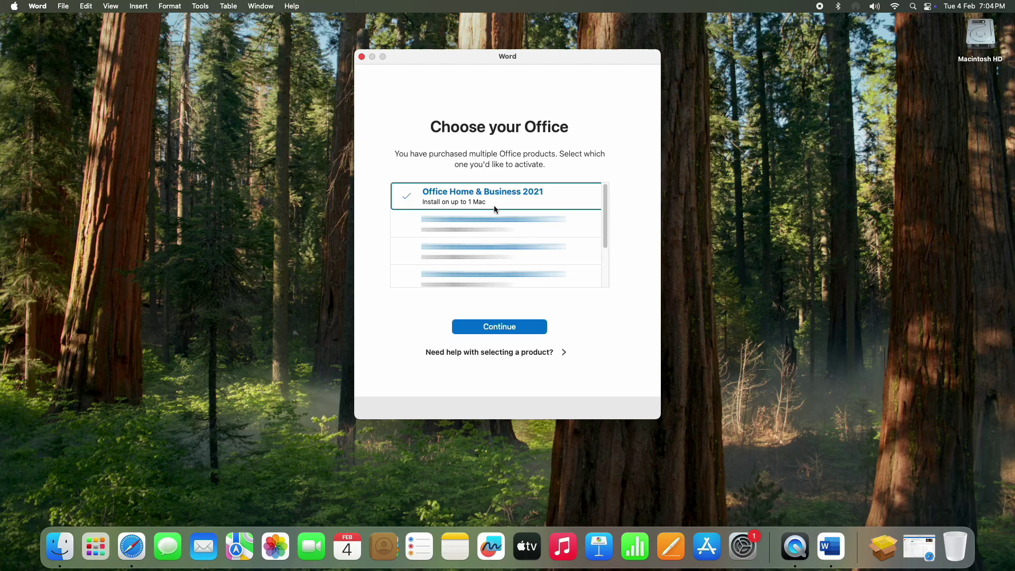
{"action": "left_click", "coordinate": [508, 329]}
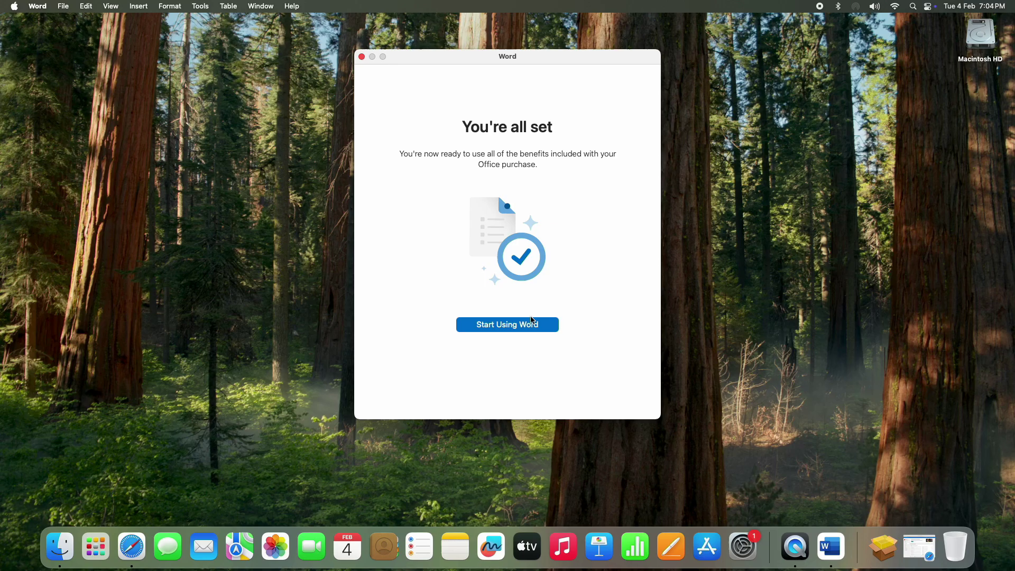
Start Word and type two lines of test text in a new blank document.
{"action": "left_click", "coordinate": [516, 328]}
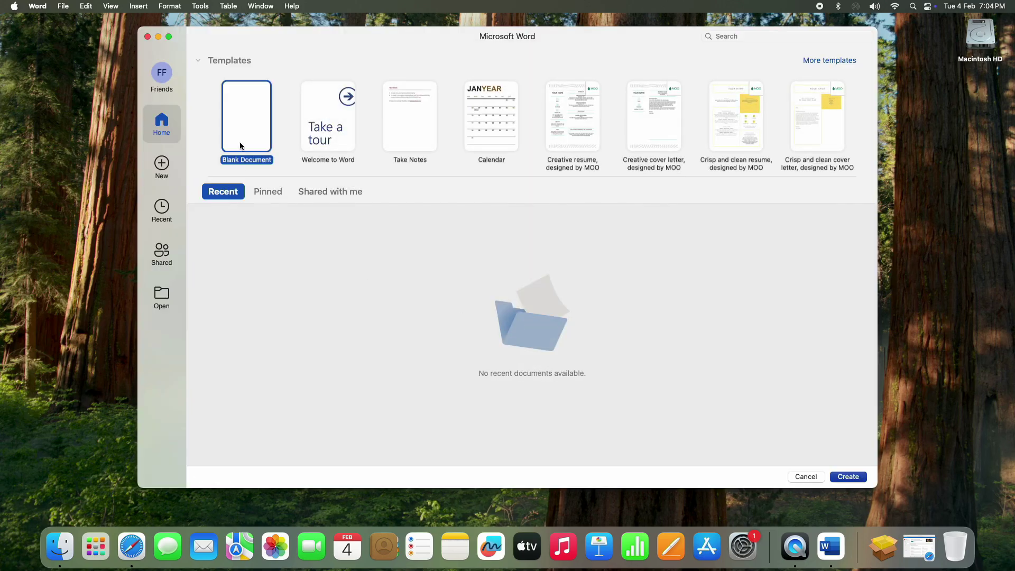
{"action": "double_click", "coordinate": [242, 123]}
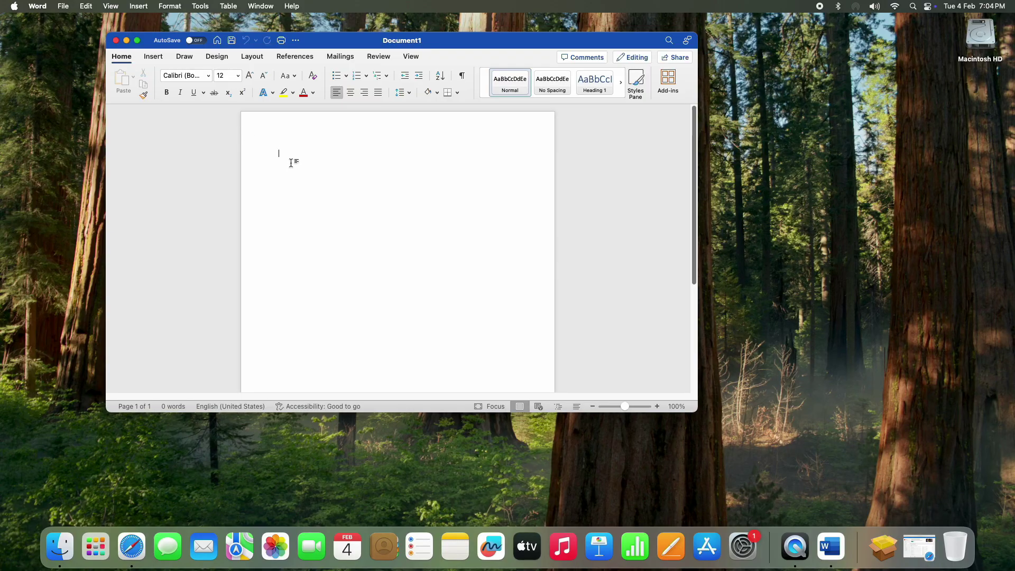
{"action": "type", "text": "dfghgsdsdghdshd"}
{"action": "key", "text": "Return"}
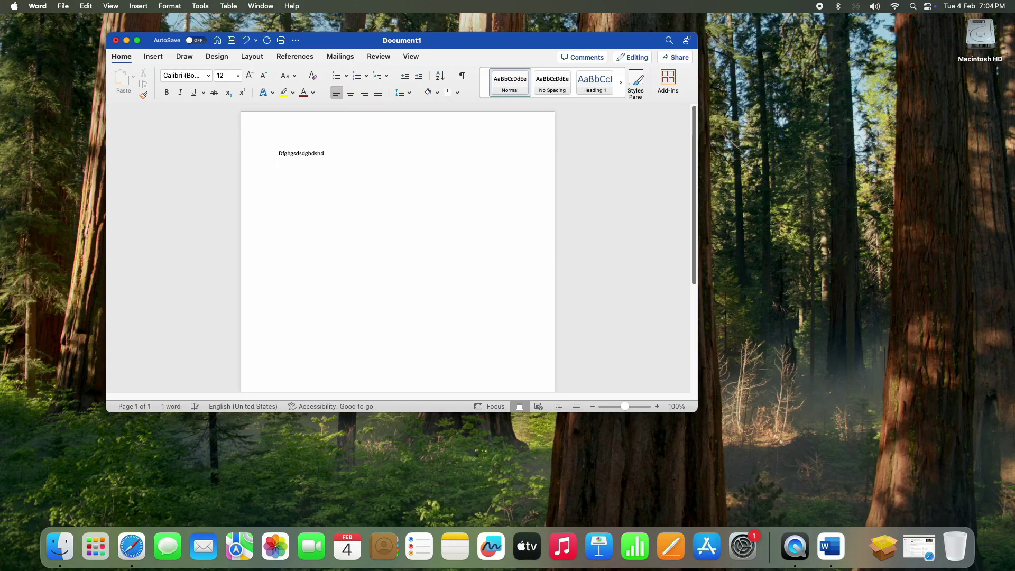
{"action": "type", "text": "shdgsdgshgsdg"}
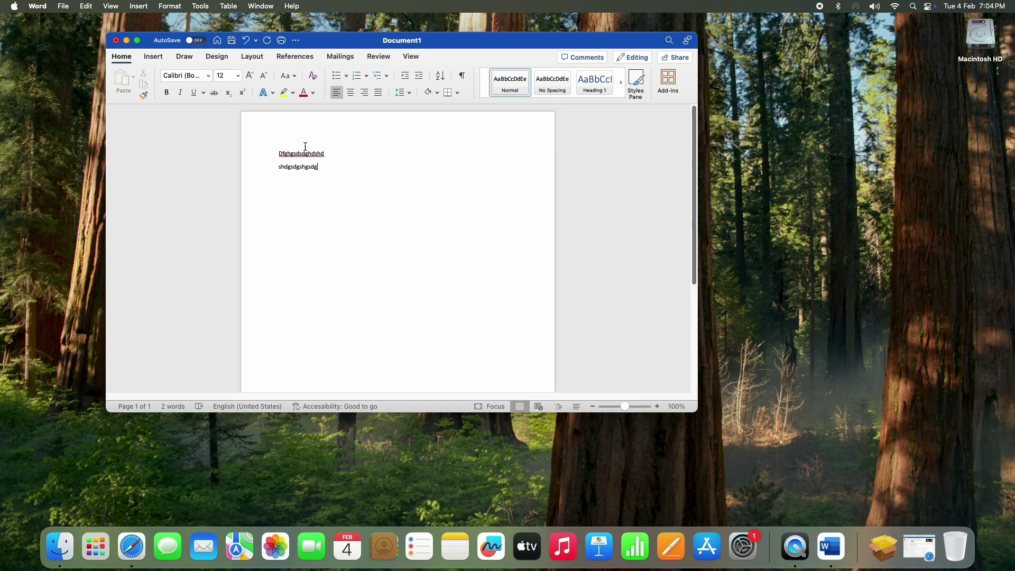
Make Word full screen, confirm the Office Home & Business 2021 licence in About Word, and close it.
{"action": "left_click", "coordinate": [137, 40]}
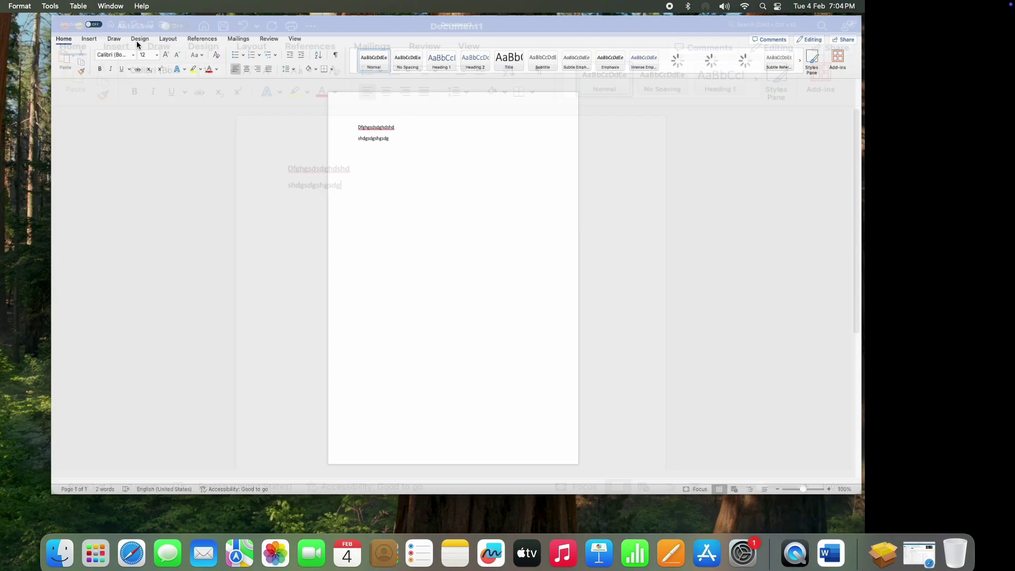
{"action": "left_click", "coordinate": [36, 6]}
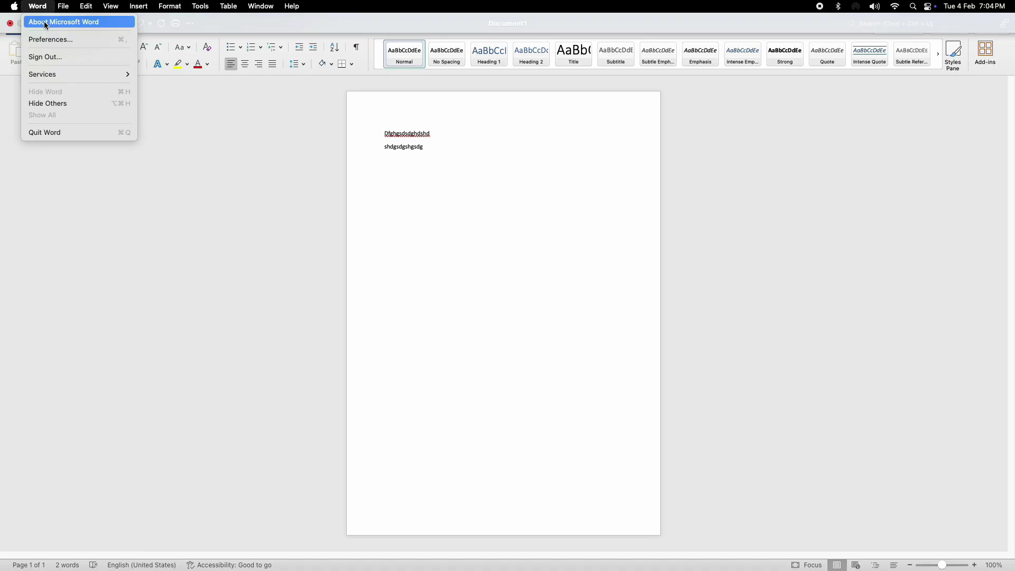
{"action": "left_click", "coordinate": [46, 25]}
{"action": "left_click_drag", "start_coordinate": [562, 154], "coordinate": [462, 184]}
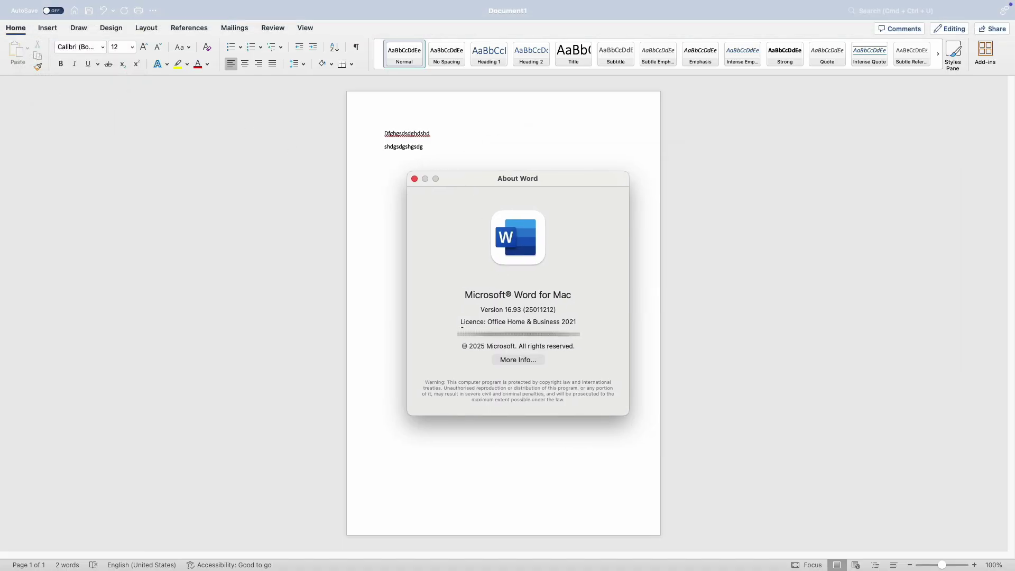
{"action": "left_click_drag", "start_coordinate": [461, 324], "coordinate": [576, 324]}
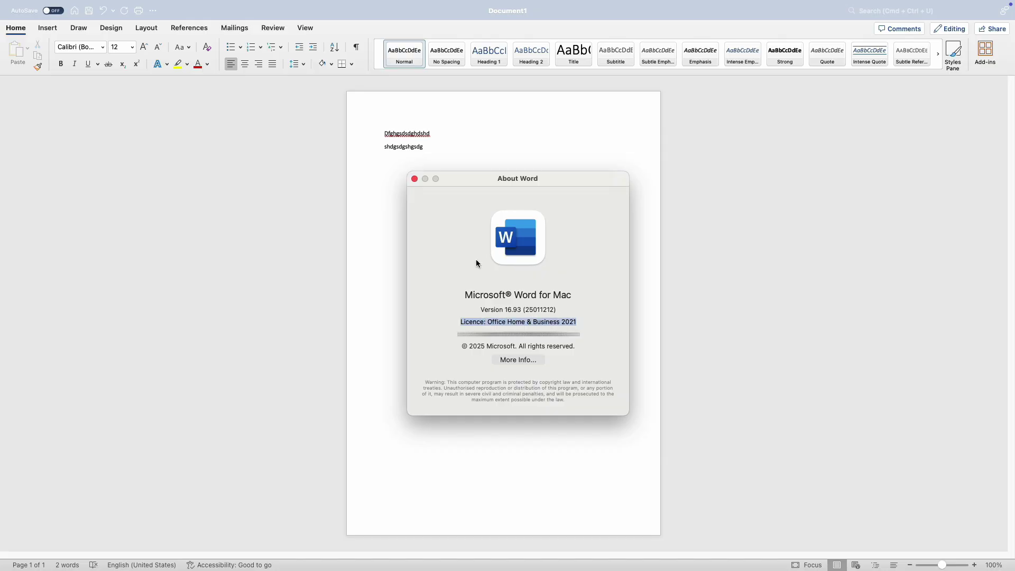
{"action": "left_click", "coordinate": [415, 179]}
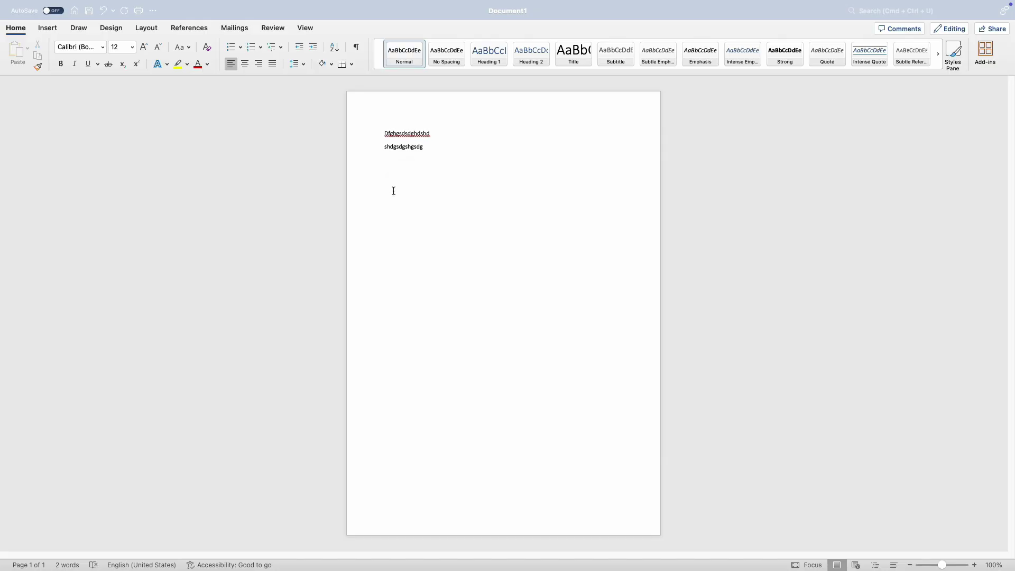
Exit full screen and close Word's Document1 without saving.
{"action": "left_click", "coordinate": [30, 25]}
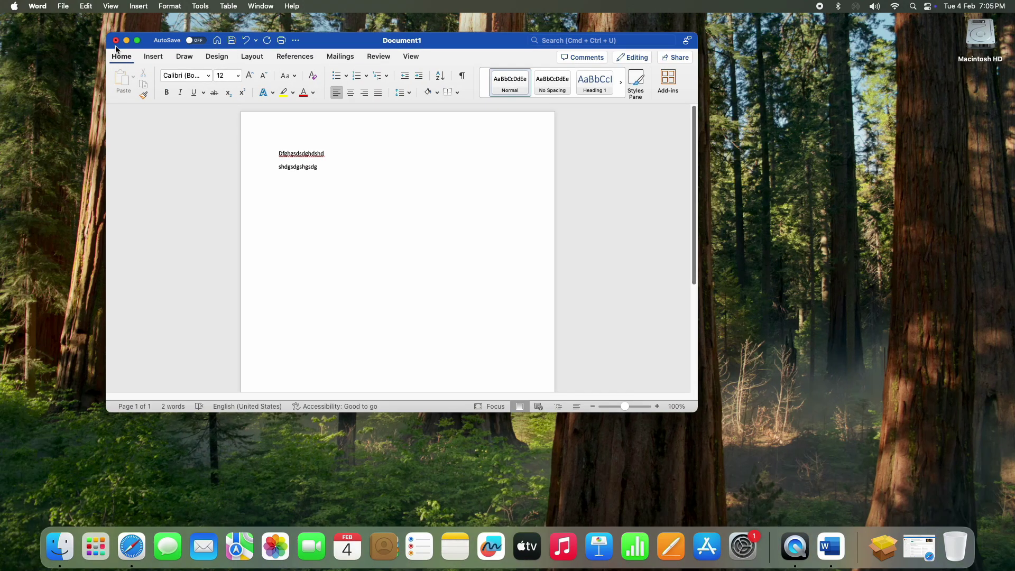
{"action": "key", "text": "cmd+w"}
{"action": "left_click", "coordinate": [259, 272]}
Launch Microsoft Excel and create a blank workbook.
{"action": "left_click", "coordinate": [96, 548]}
{"action": "left_click", "coordinate": [503, 70]}
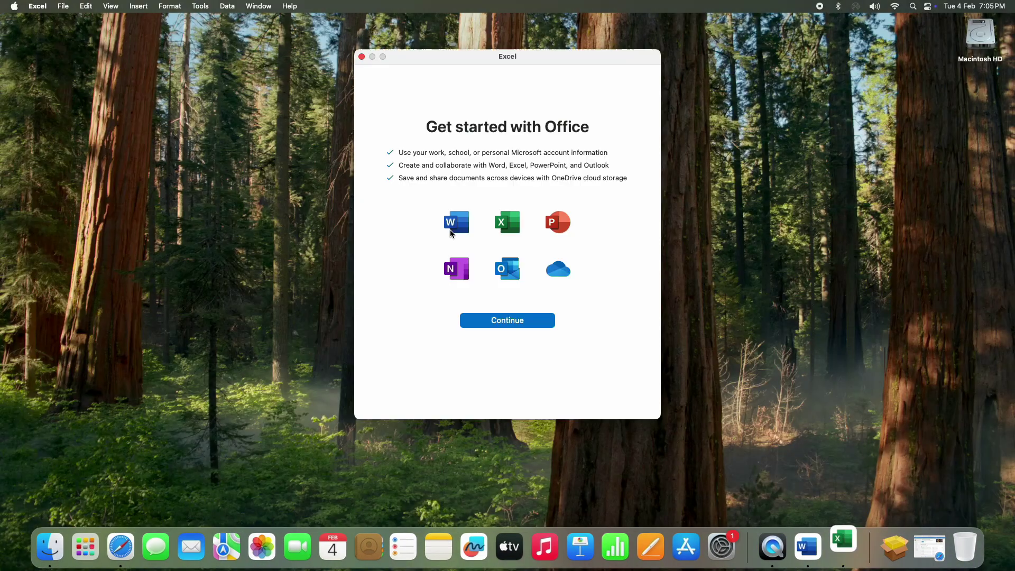
{"action": "left_click", "coordinate": [510, 320]}
{"action": "left_click", "coordinate": [518, 329]}
{"action": "key", "text": "Return"}
Type test entries like 'dfssdfs' and 'sdsdsds' into cells, then close Book1 without saving.
{"action": "type", "text": "dfssdfs"}
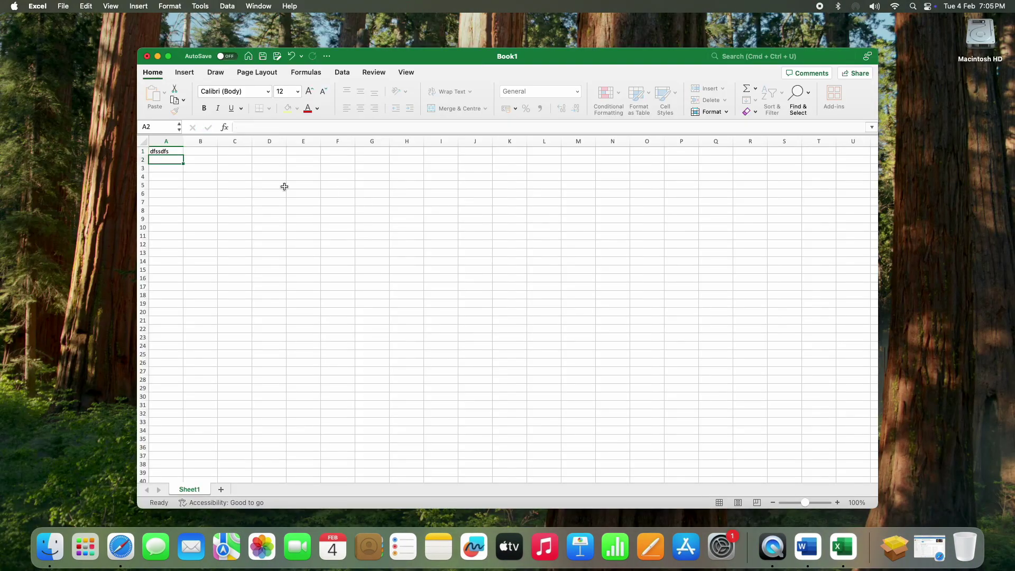
{"action": "key", "text": "Return"}
{"action": "type", "text": "sdfsd"}
{"action": "left_click", "coordinate": [303, 160]}
{"action": "type", "text": "sdsdsds"}
{"action": "key", "text": "Return"}
{"action": "key", "text": "Down"}
{"action": "key", "text": "Down"}
{"action": "key", "text": "Down"}
{"action": "type", "text": "sdsd"}
{"action": "key", "text": "Return"}
{"action": "key", "text": "Return"}
{"action": "type", "text": "sdsd"}
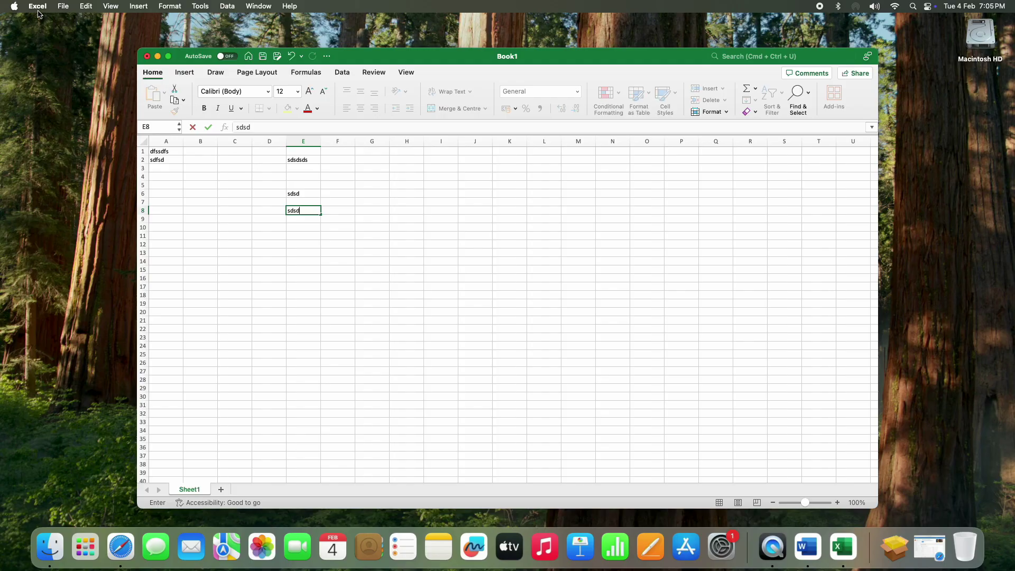
{"action": "left_click", "coordinate": [147, 56]}
{"action": "left_click", "coordinate": [364, 343]}
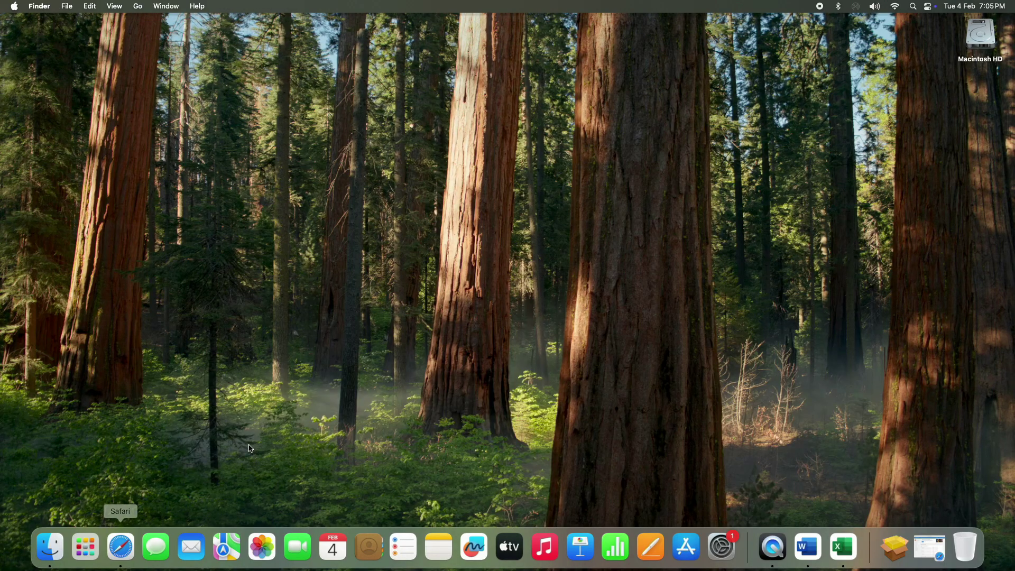
Quit Excel and Word from the Dock and drag the Excel icon out of the Dock.
{"action": "left_click", "coordinate": [85, 547]}
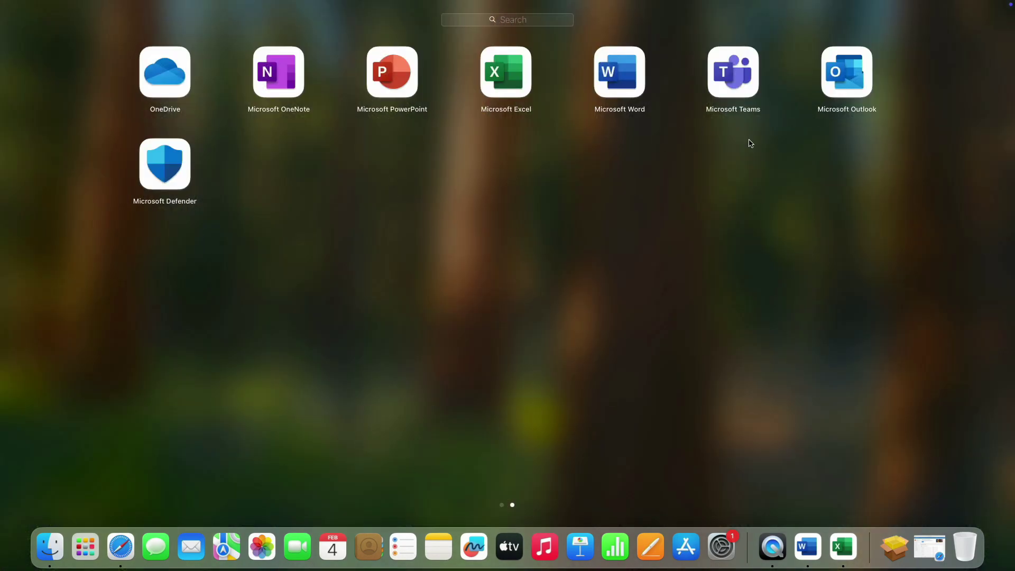
{"action": "left_click", "coordinate": [275, 357]}
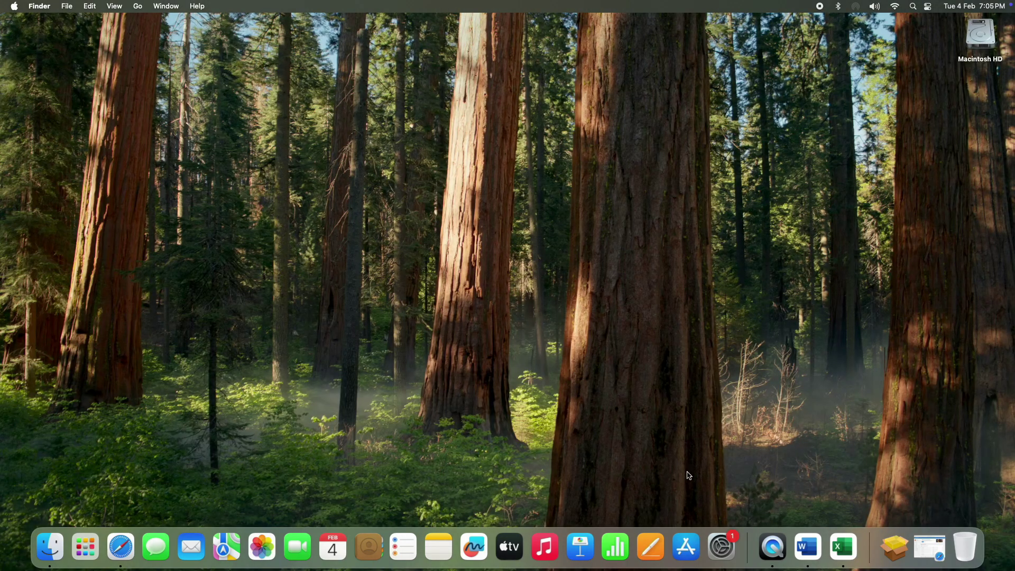
{"action": "right_click", "coordinate": [843, 547]}
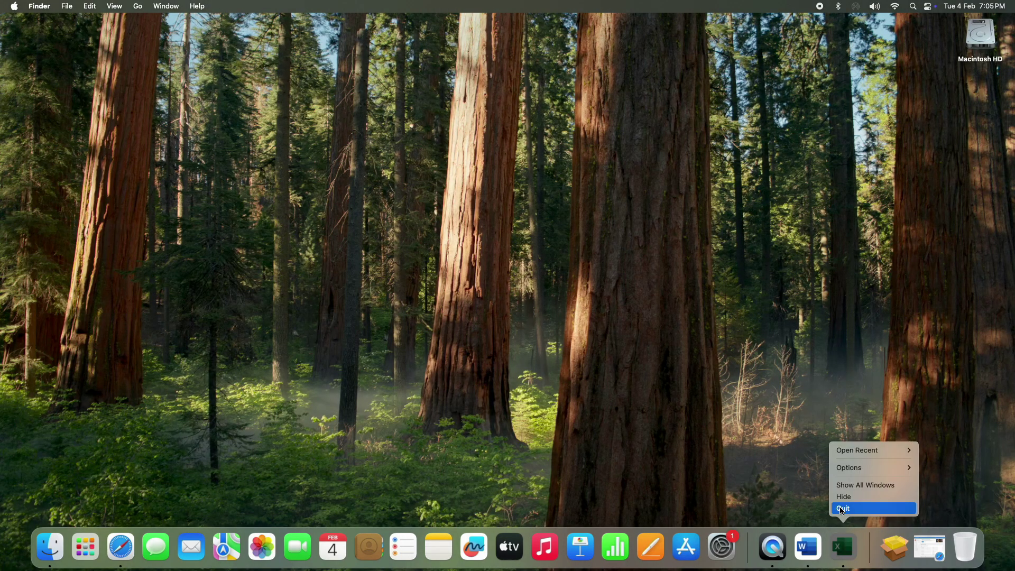
{"action": "left_click", "coordinate": [843, 508]}
{"action": "right_click", "coordinate": [843, 548]}
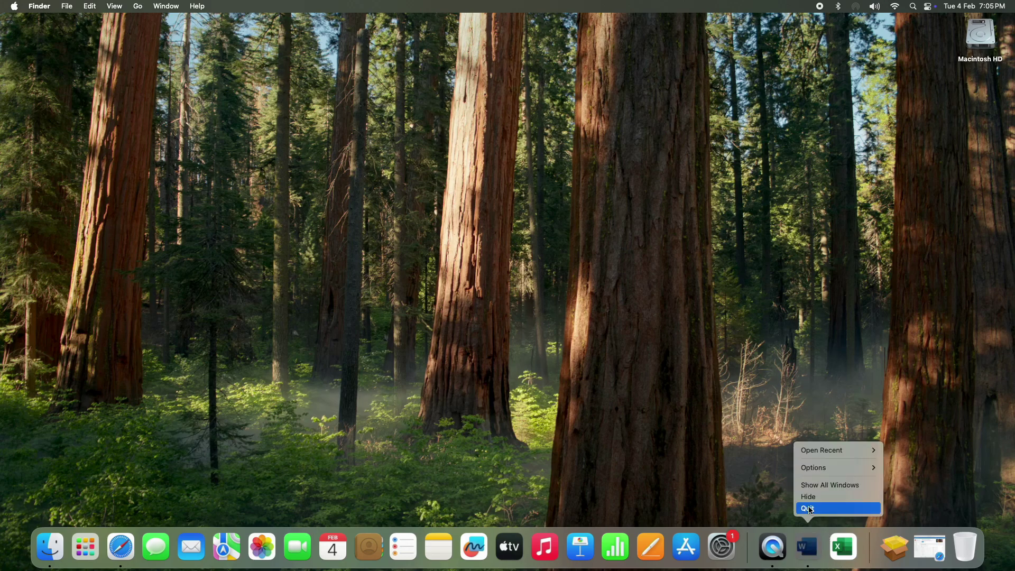
{"action": "left_click", "coordinate": [844, 509]}
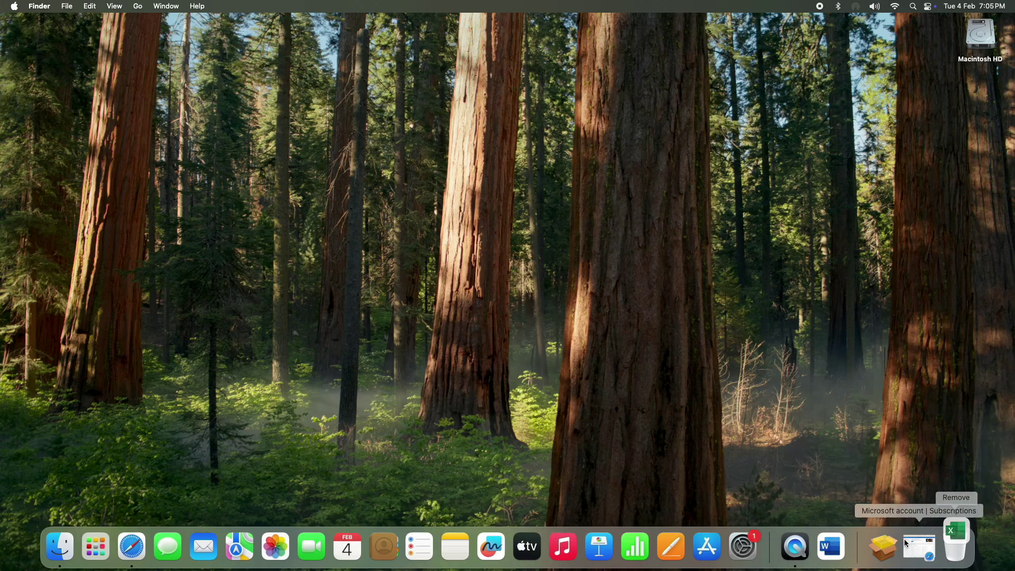
{"action": "left_click_drag", "start_coordinate": [836, 557], "coordinate": [931, 492]}
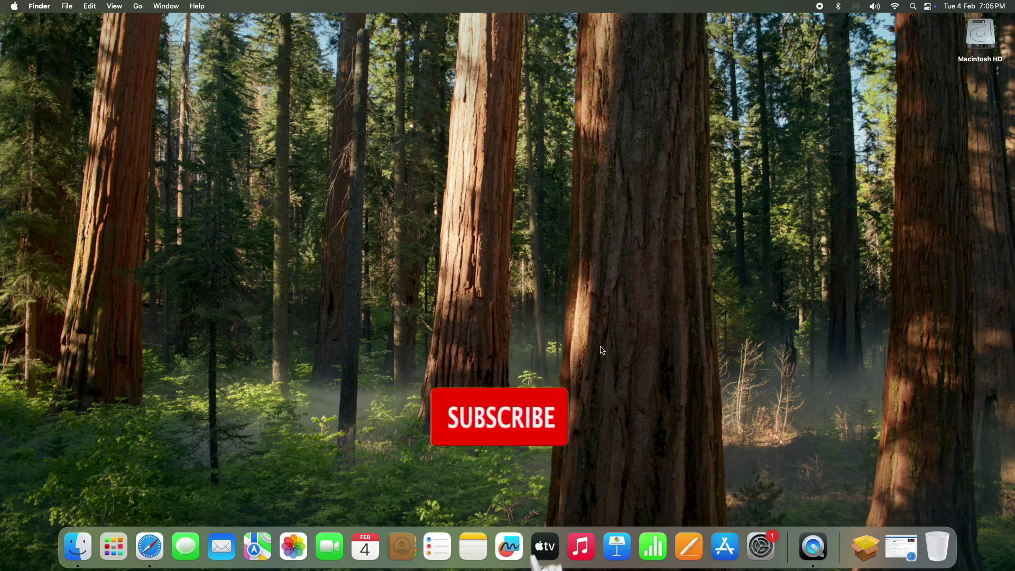